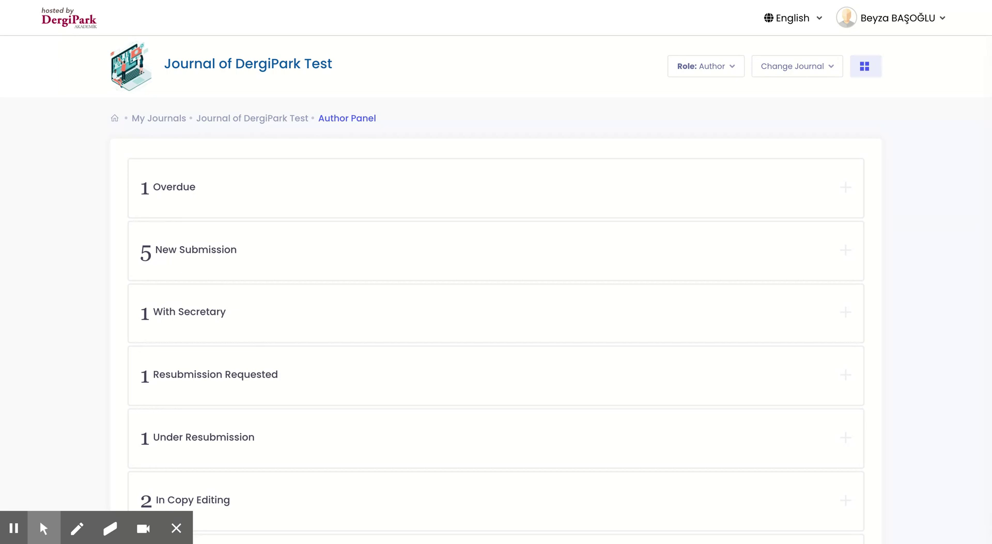
# Browse the Author Panel status cards and expand New Submission to list its five submissions
pyautogui.scroll(-5, 406, 291)
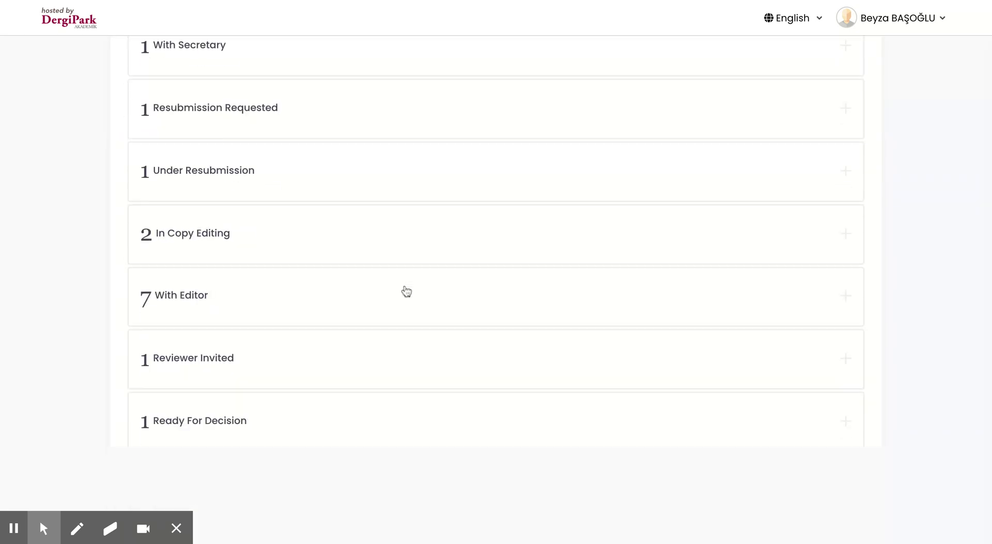
pyautogui.scroll(-1, 406, 291)
pyautogui.scroll(4, 405, 290)
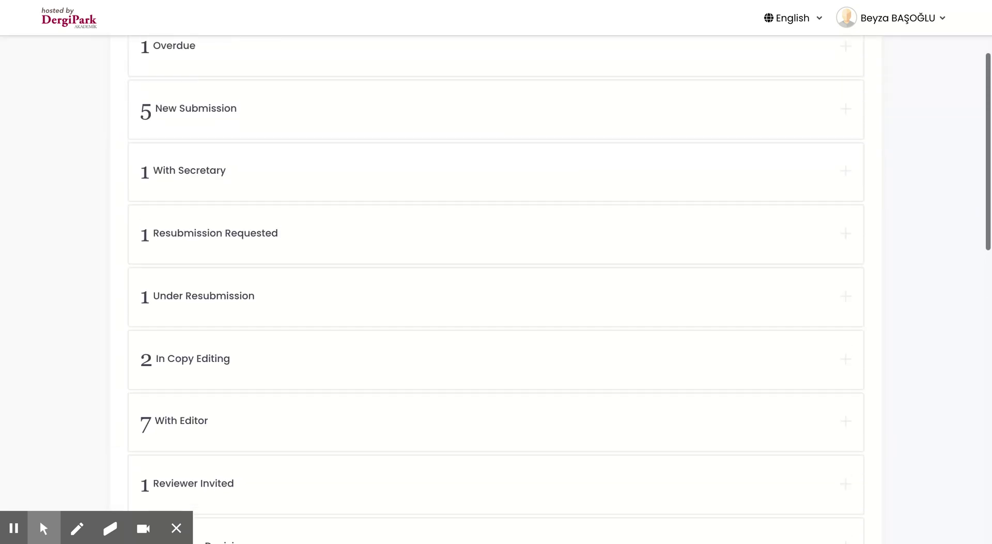
pyautogui.scroll(2, 406, 289)
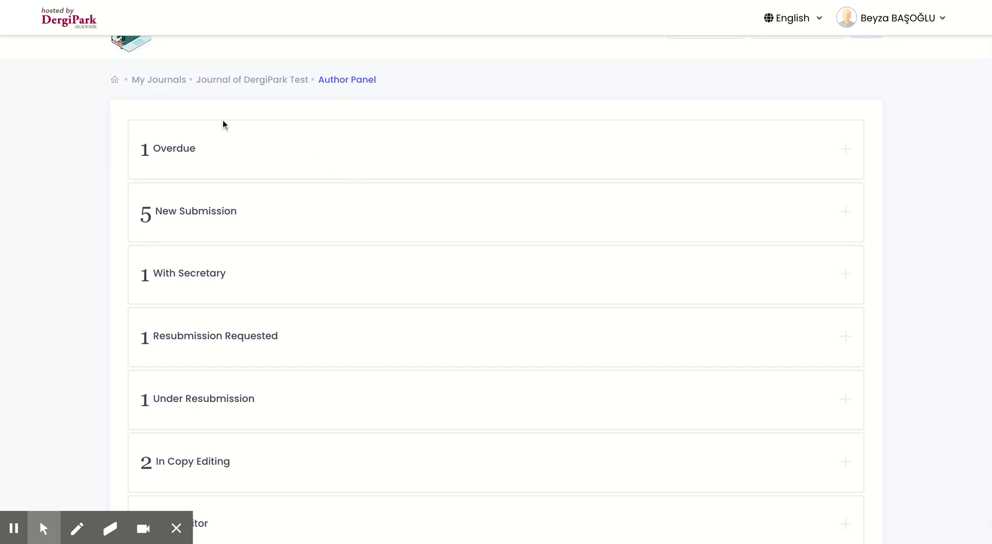
pyautogui.scroll(-5, 231, 317)
pyautogui.scroll(-3, 230, 317)
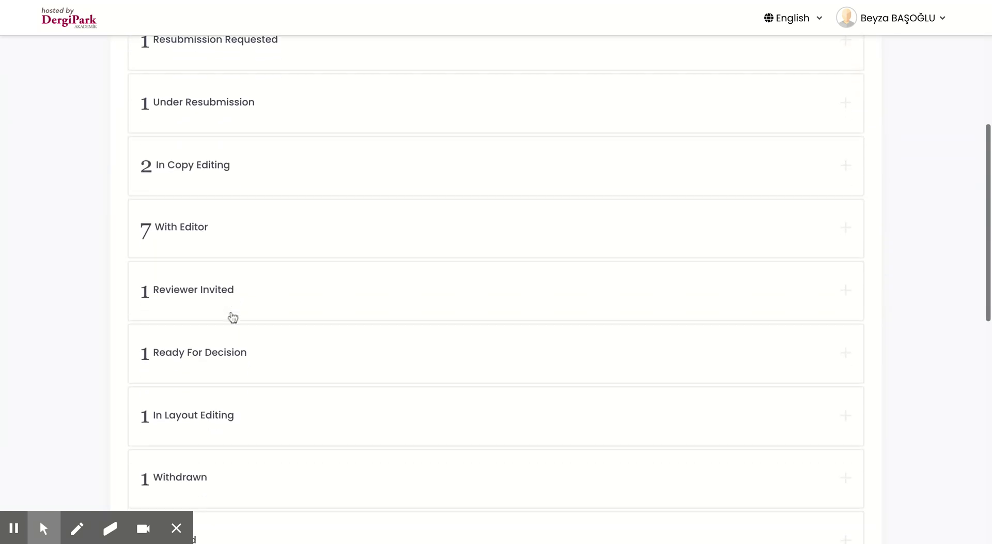
pyautogui.scroll(7, 232, 317)
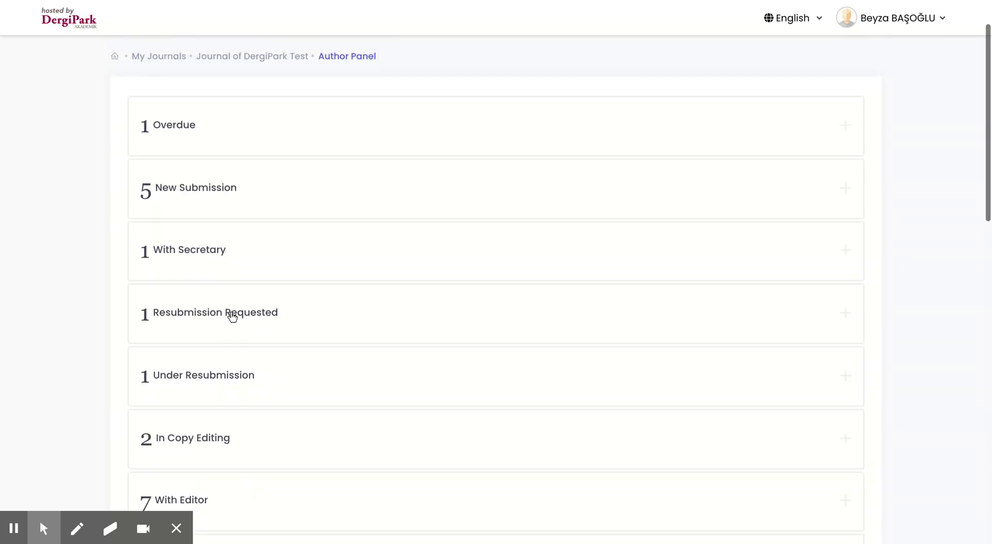
pyautogui.click(294, 192)
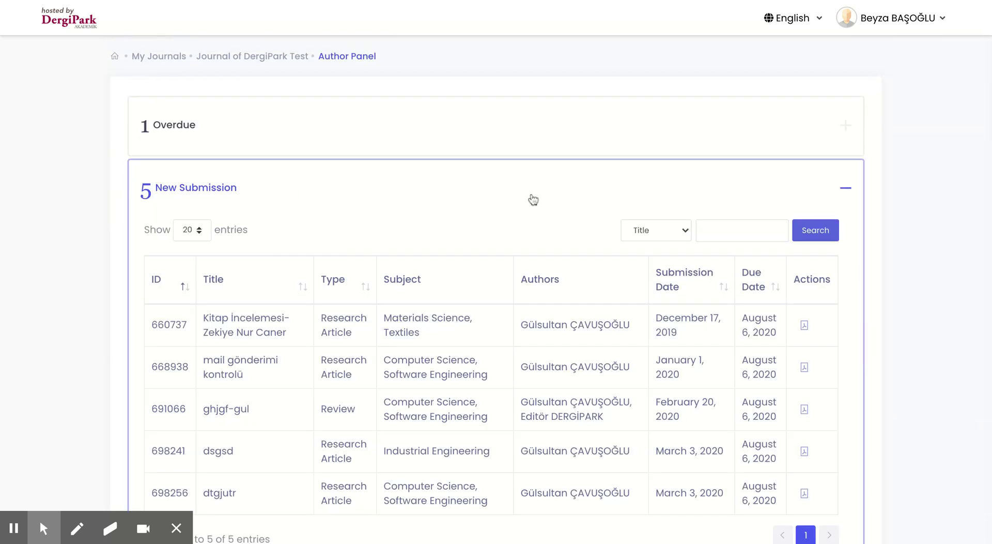
pyautogui.scroll(-2, 578, 209)
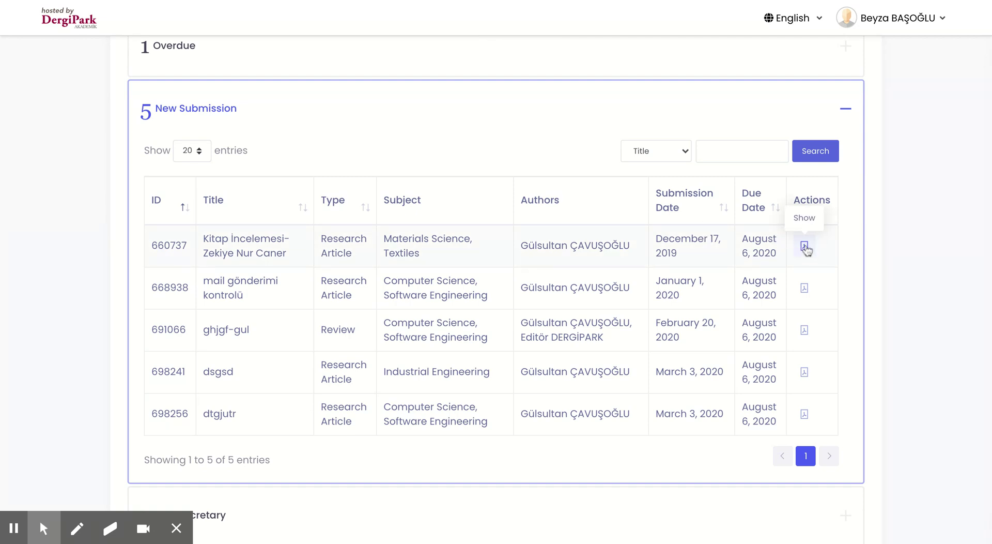
pyautogui.click(805, 246)
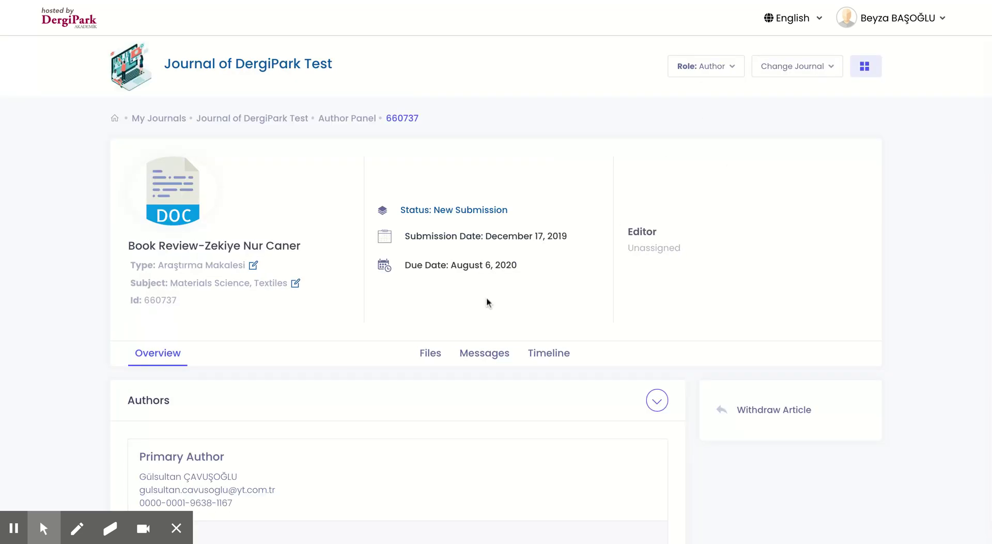
# Check the New Submission status, then list the files showing the original sample.docx
pyautogui.scroll(-5, 487, 299)
pyautogui.scroll(3, 487, 299)
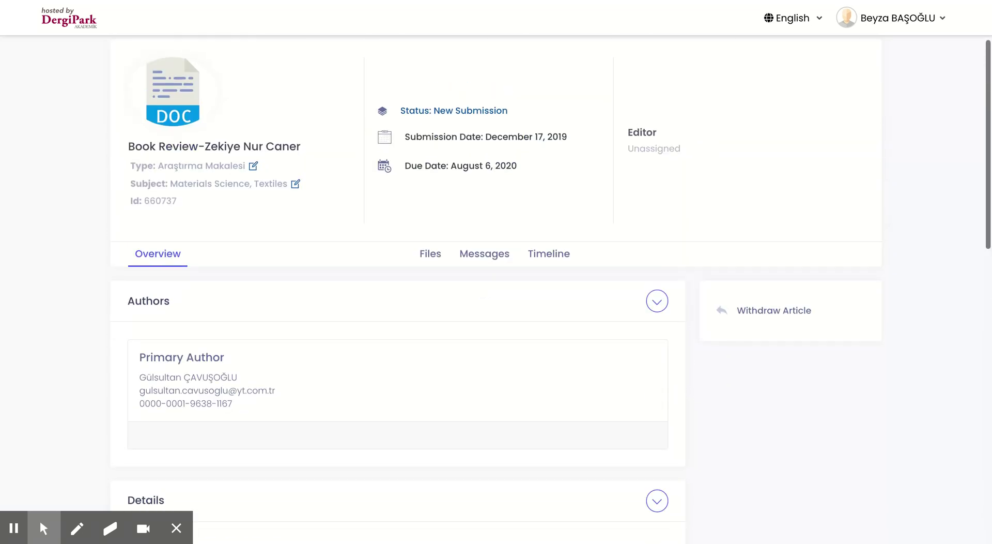
pyautogui.scroll(-5, 398, 328)
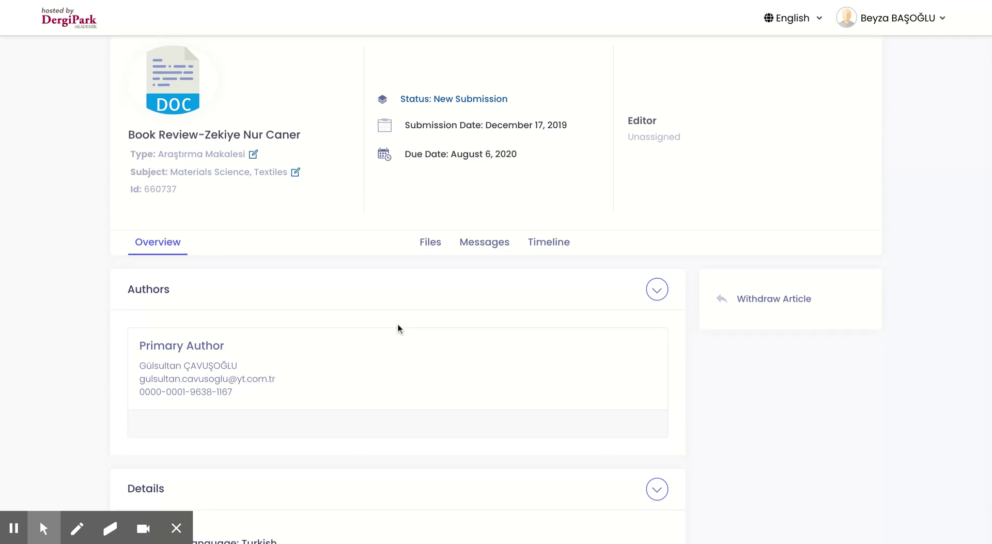
pyautogui.scroll(5, 398, 327)
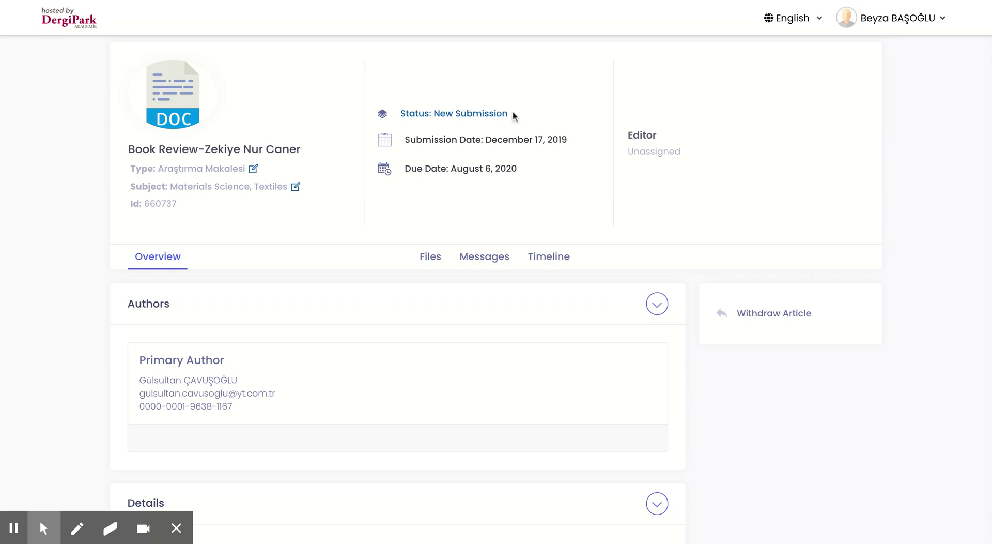
pyautogui.moveTo(513, 114); pyautogui.dragTo(420, 114)
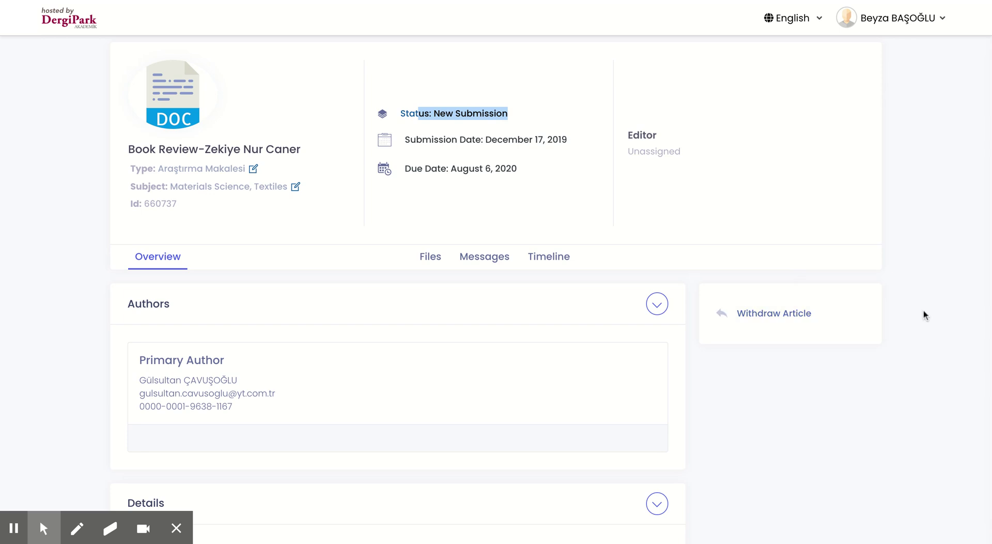
pyautogui.click(437, 264)
pyautogui.scroll(-4, 658, 286)
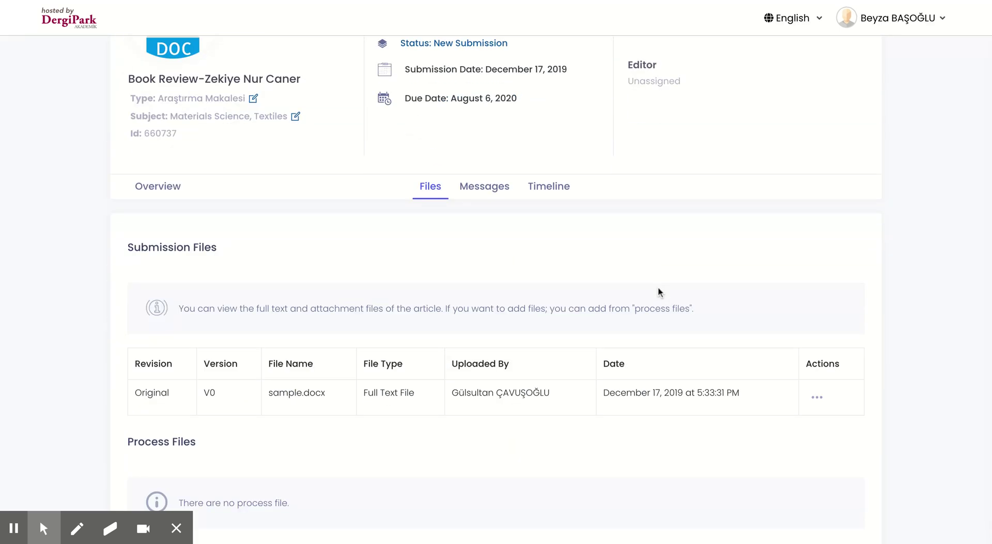
pyautogui.click(817, 335)
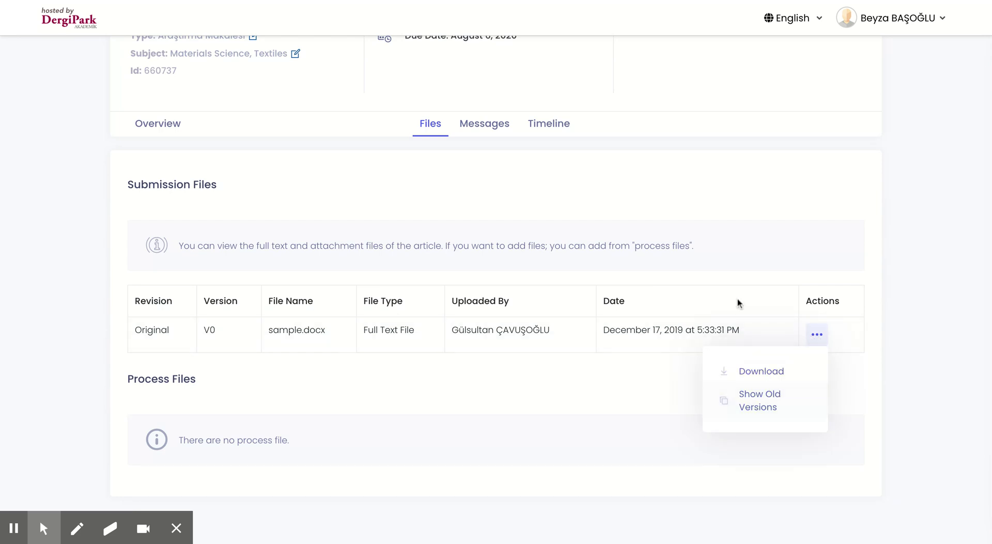
pyautogui.moveTo(142, 330); pyautogui.dragTo(475, 329)
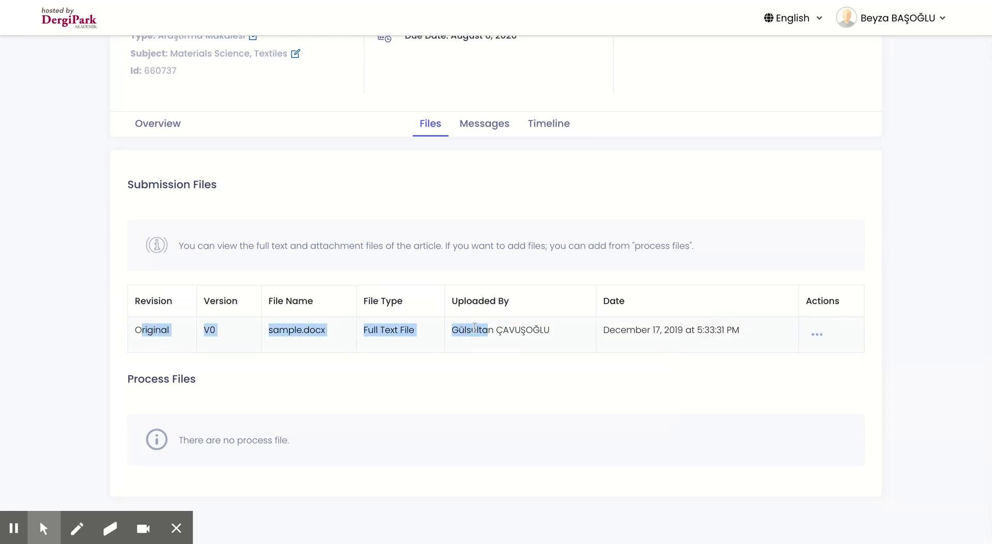
pyautogui.click(508, 328)
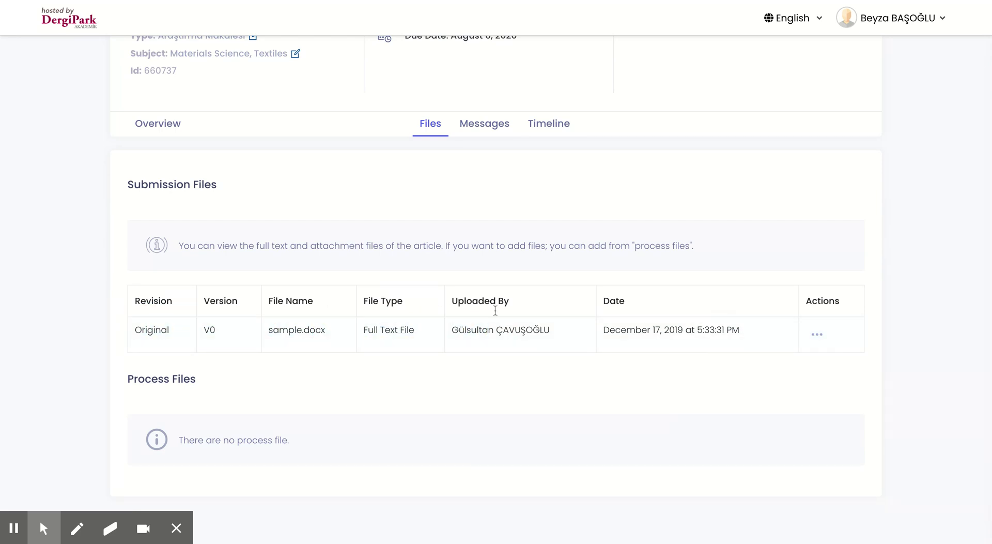
pyautogui.click(161, 125)
pyautogui.scroll(-2, 798, 215)
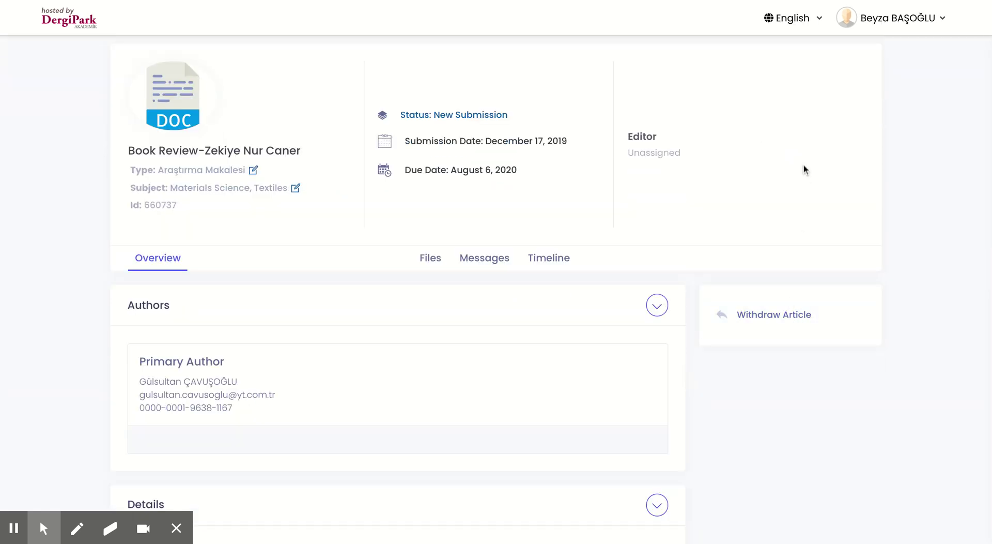
pyautogui.click(431, 257)
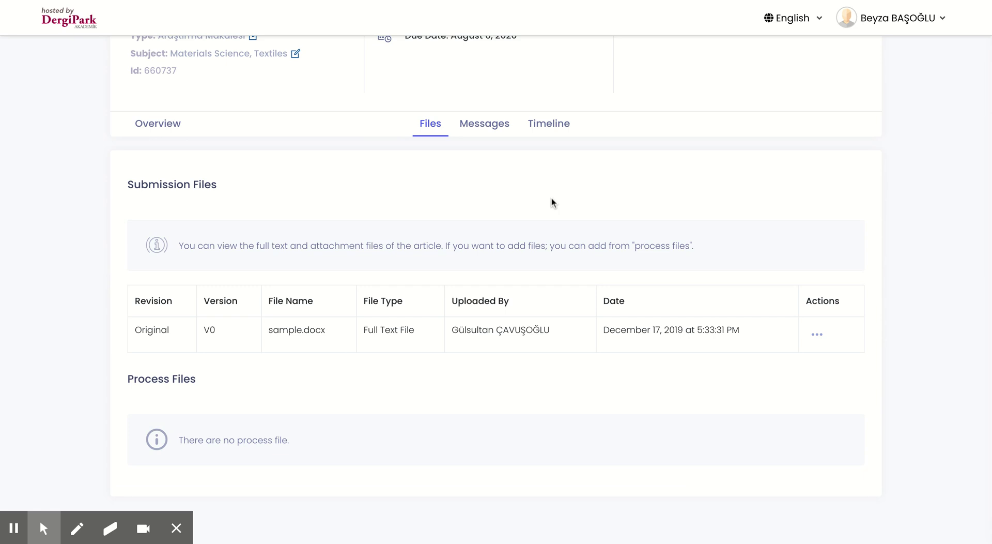
pyautogui.scroll(5, 552, 202)
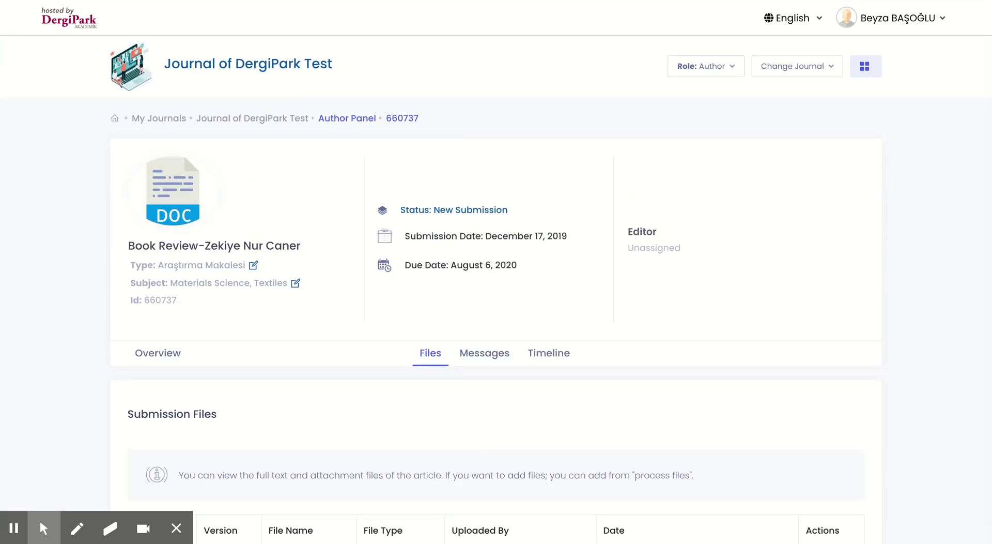
pyautogui.click(347, 117)
# Expand Resubmission Requested and reveal the actions for submission 412347
pyautogui.scroll(-2, 433, 307)
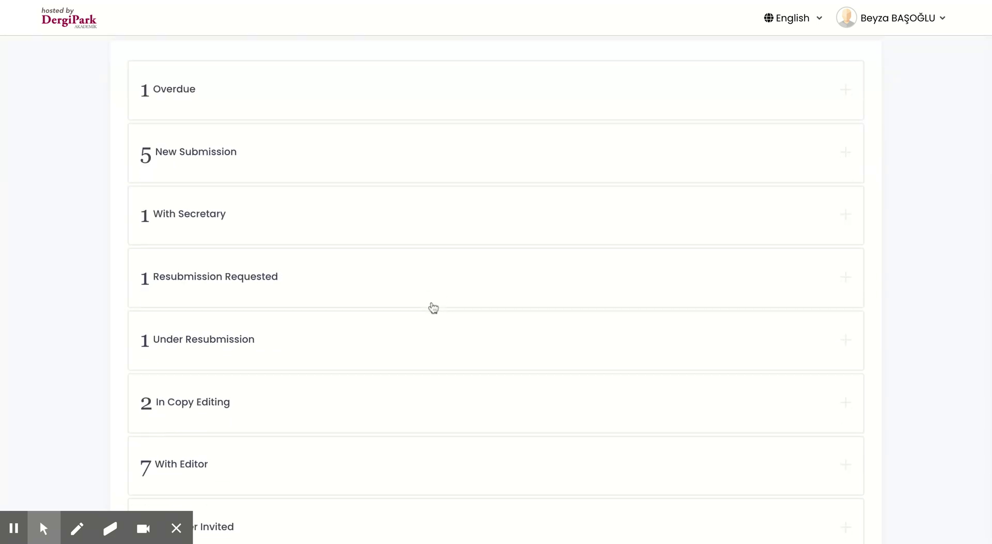
pyautogui.scroll(-1, 434, 307)
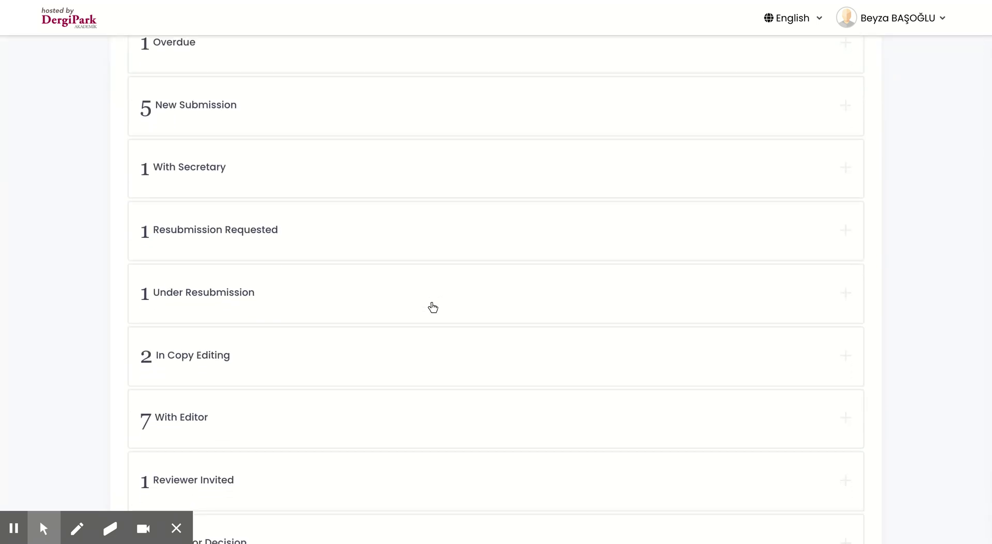
pyautogui.scroll(-1, 332, 255)
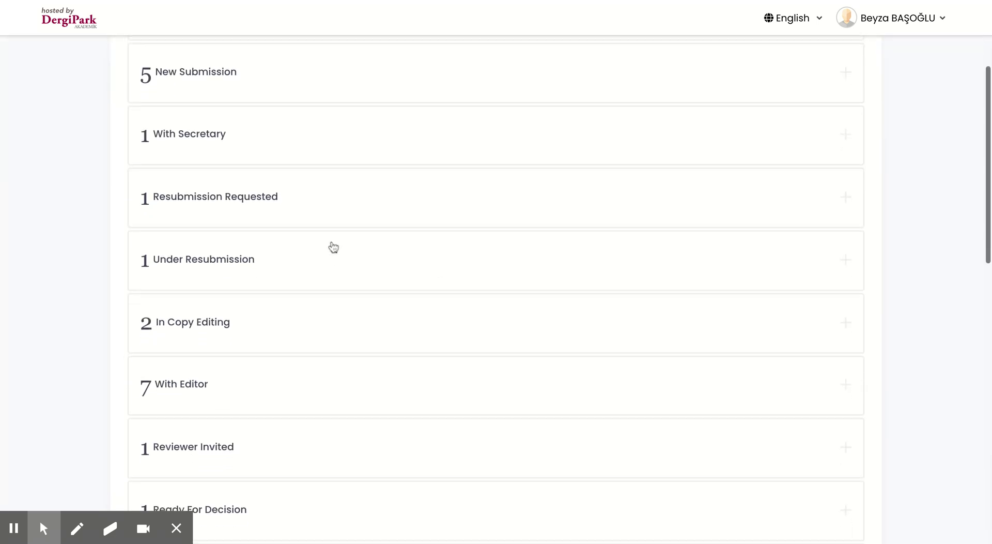
pyautogui.click(329, 216)
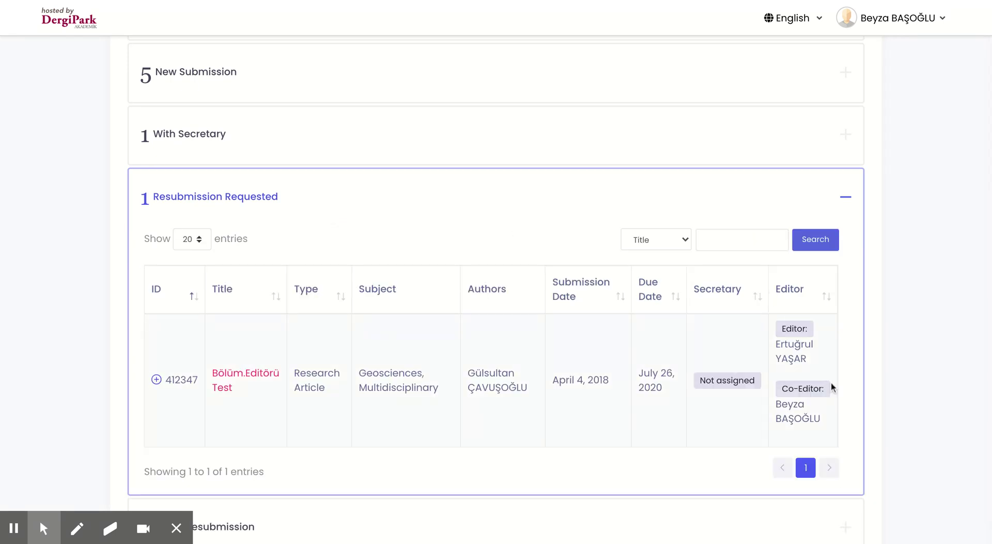
pyautogui.click(178, 387)
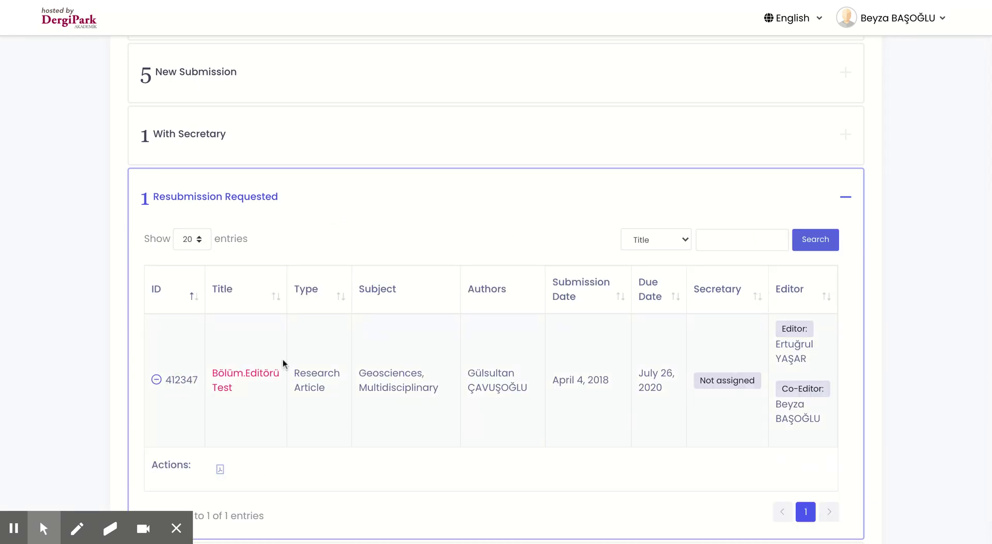
pyautogui.scroll(-2, 283, 359)
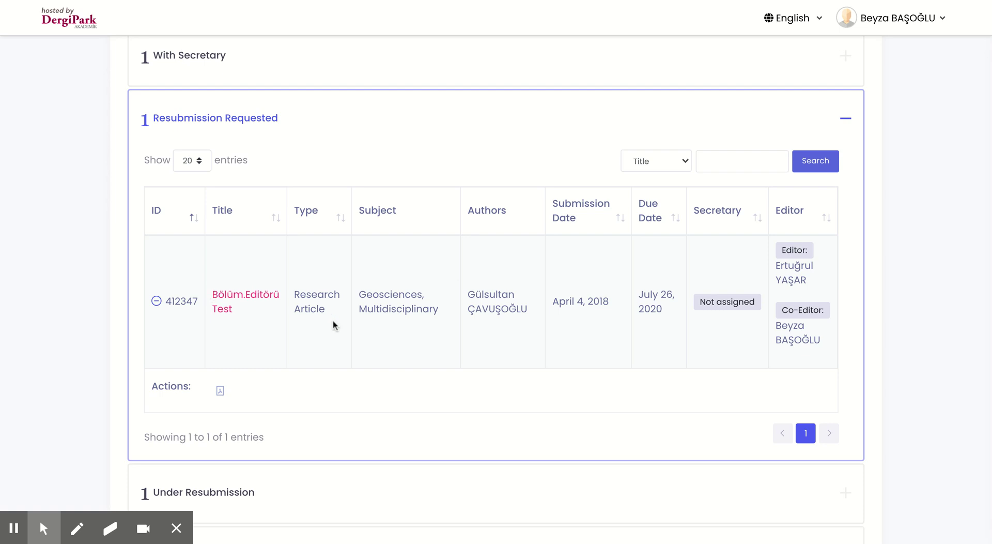
# Expand Under Resubmission and open the details page of submission 412349
pyautogui.scroll(-2, 352, 328)
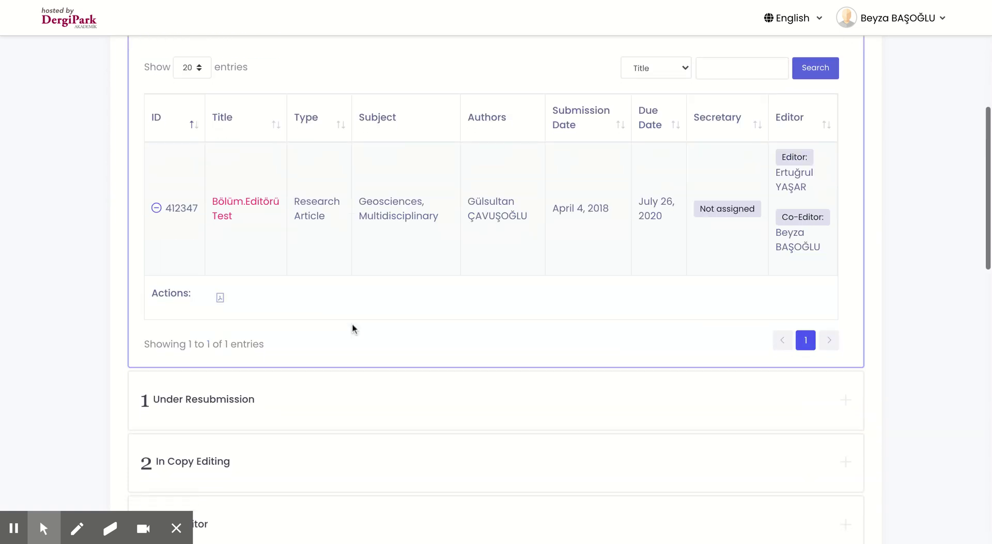
pyautogui.scroll(-2, 352, 328)
pyautogui.click(396, 313)
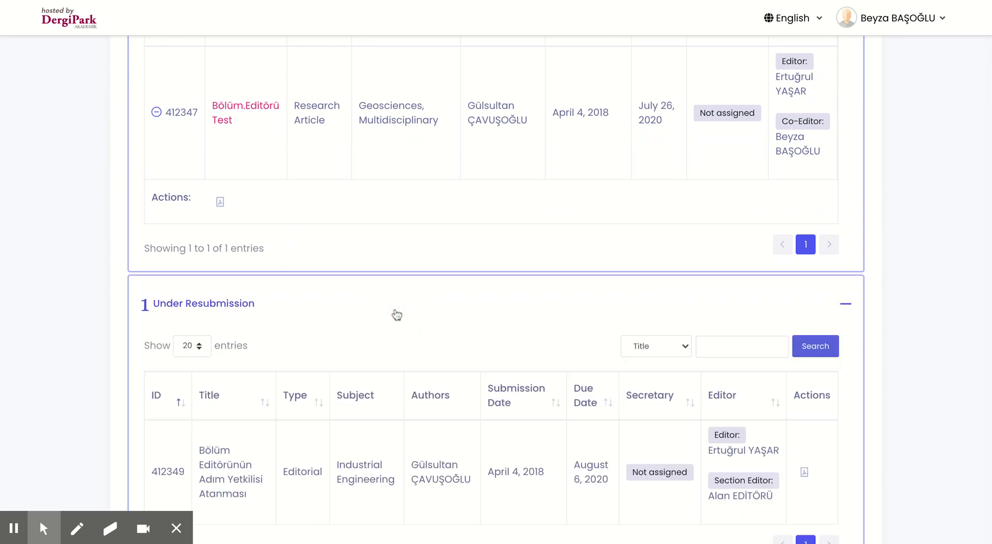
pyautogui.scroll(-1, 362, 311)
pyautogui.scroll(-2, 299, 252)
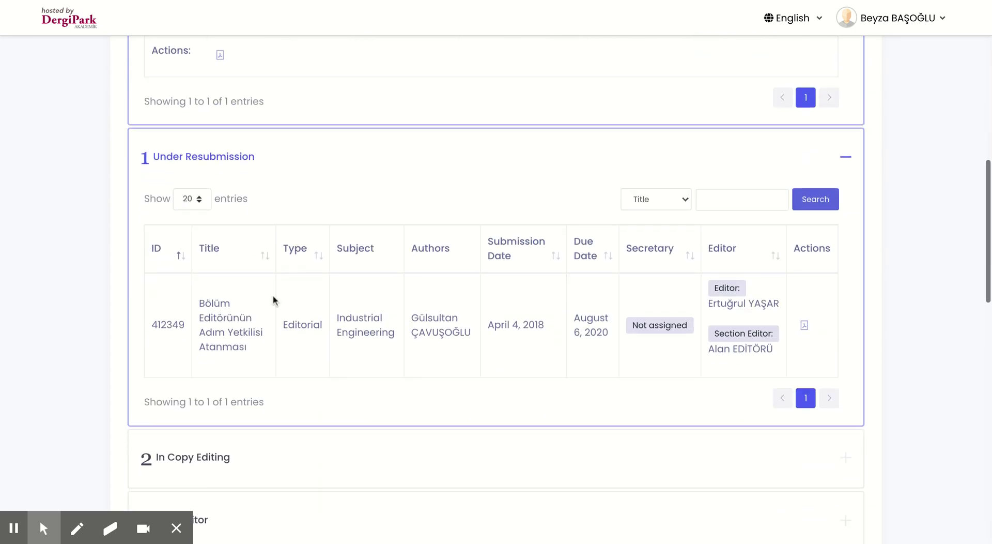
pyautogui.click(806, 326)
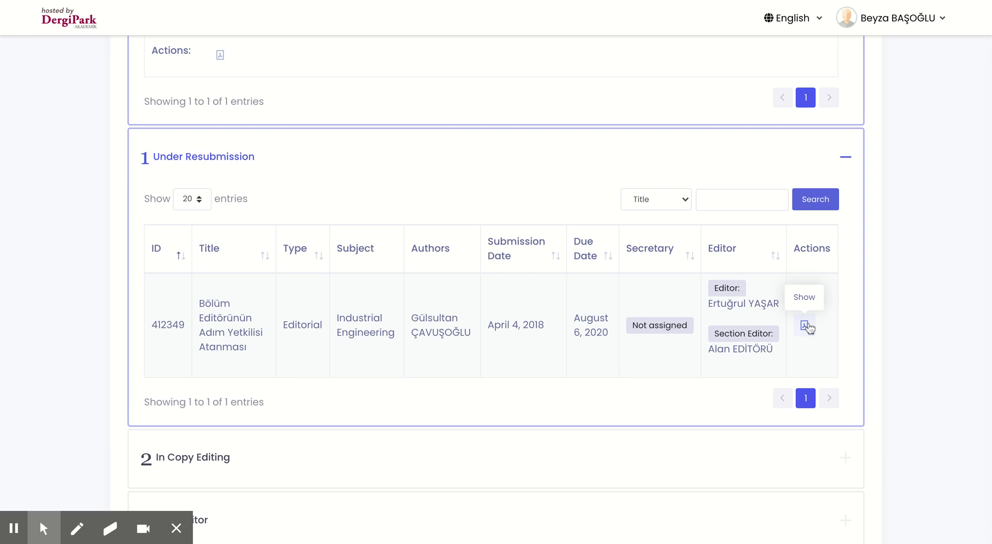
# Highlight submission 412349's Under Resubmission status on its overview
pyautogui.scroll(-2, 485, 242)
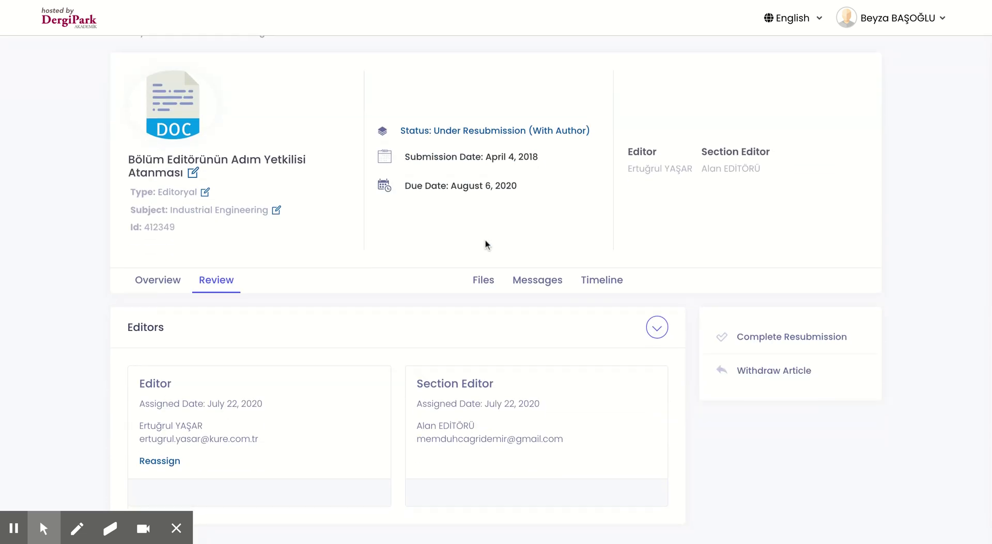
pyautogui.scroll(-2, 485, 244)
pyautogui.scroll(2, 547, 180)
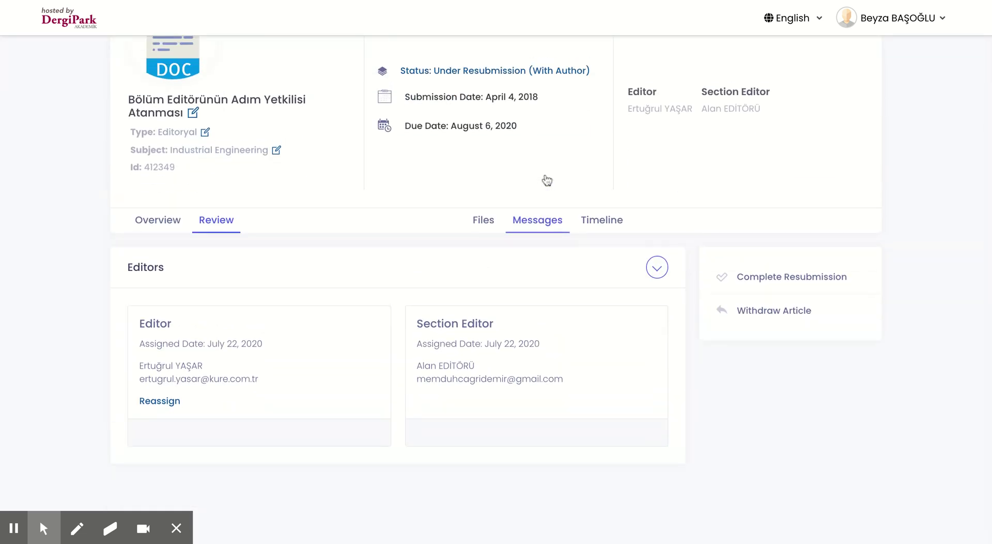
pyautogui.moveTo(441, 132); pyautogui.dragTo(522, 133)
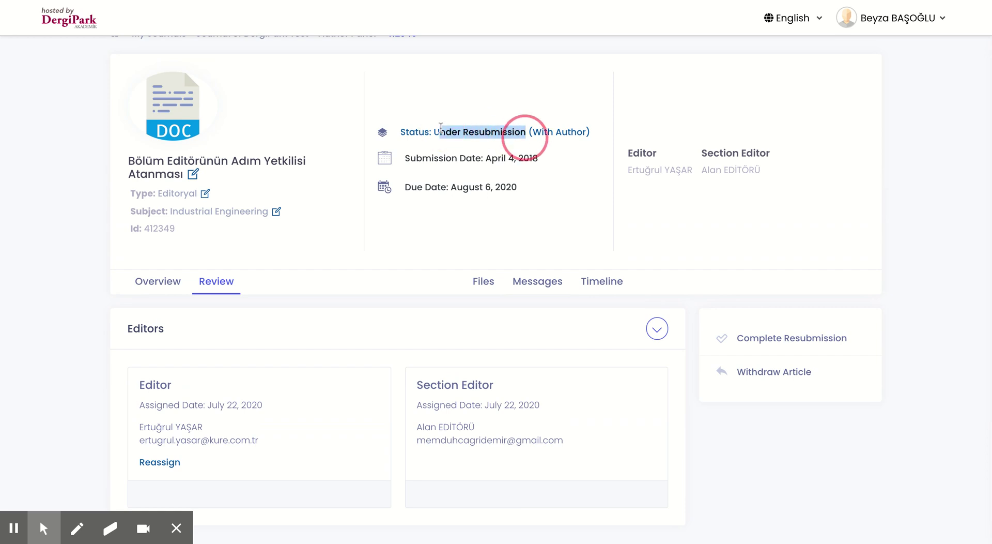
pyautogui.click(440, 130)
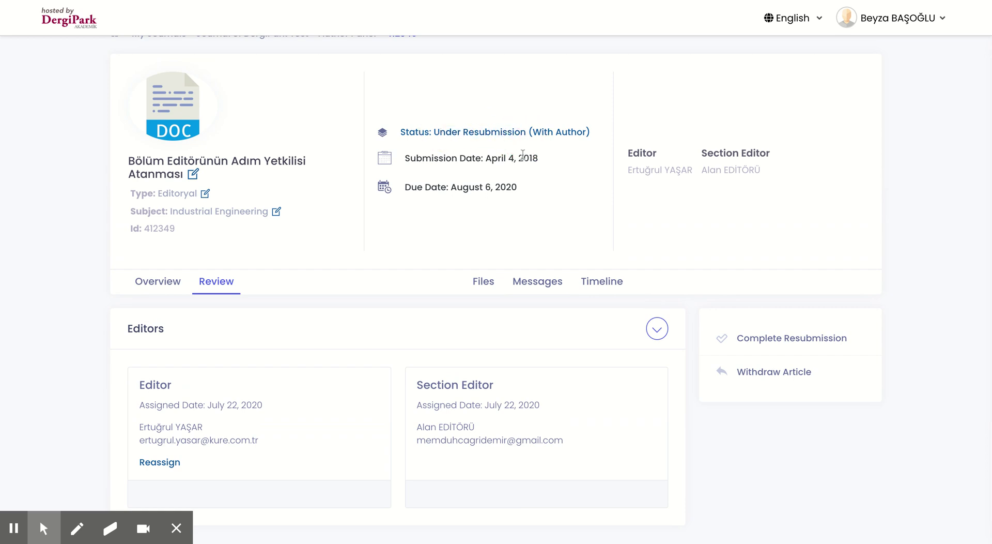
# List 412349's files and open the Actions menu for the original full text PDF
pyautogui.click(484, 283)
pyautogui.scroll(-3, 486, 286)
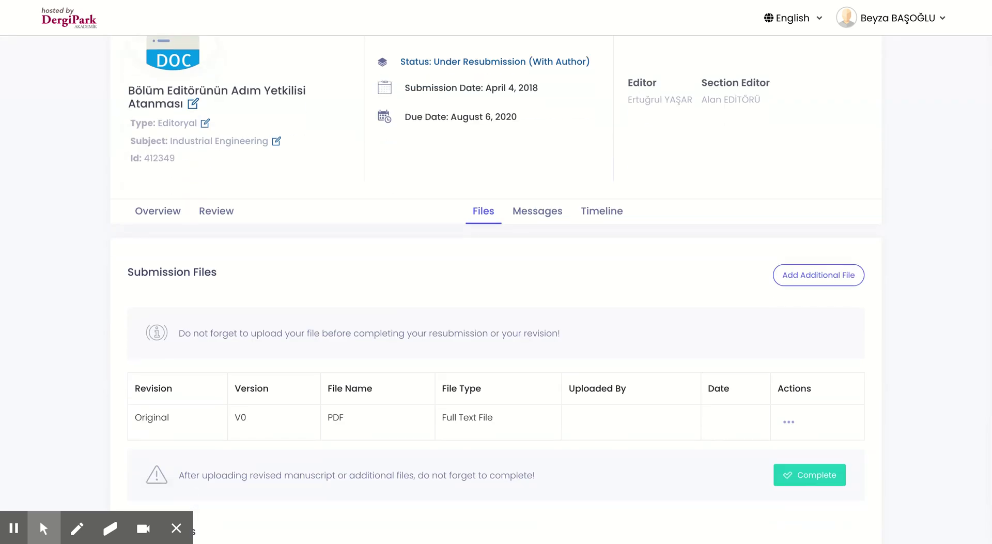
pyautogui.scroll(-1, 497, 274)
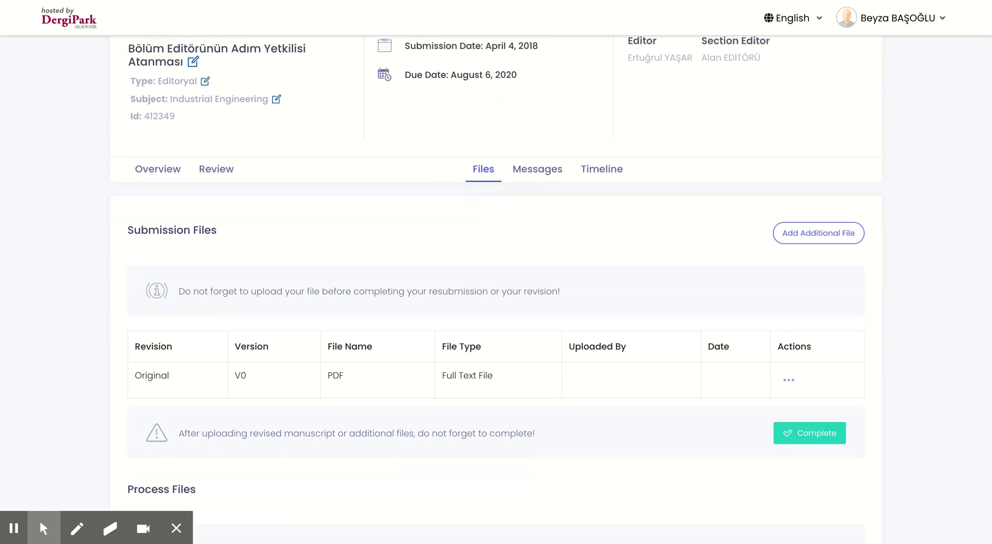
pyautogui.scroll(-1, 726, 203)
pyautogui.click(789, 348)
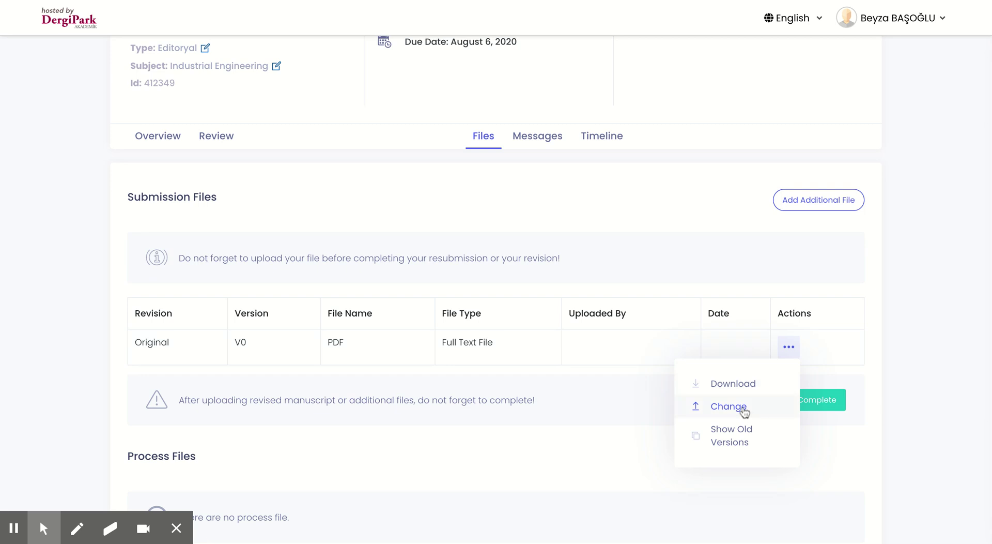
# Change the original full text file to the uploaded PDF and confirm version V1
pyautogui.click(743, 407)
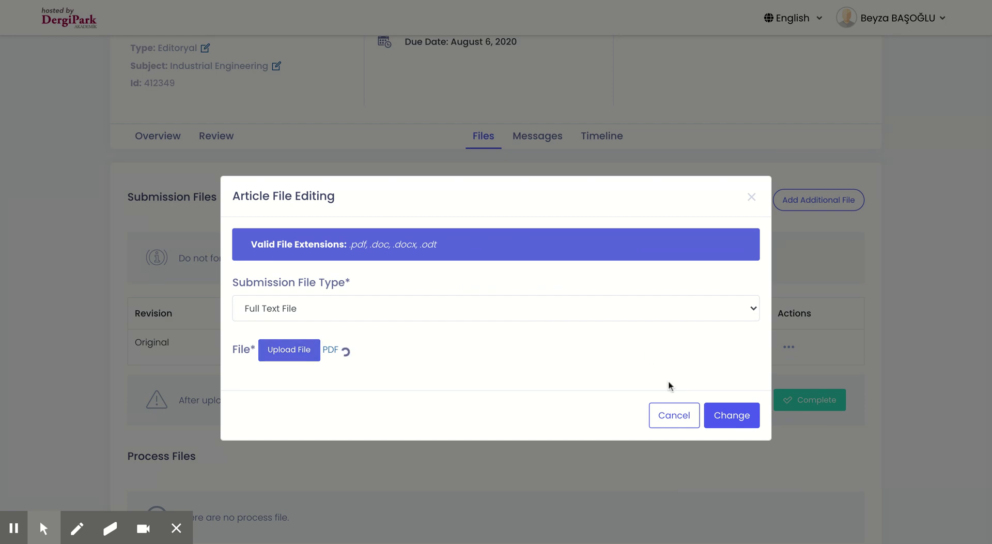
pyautogui.click(732, 415)
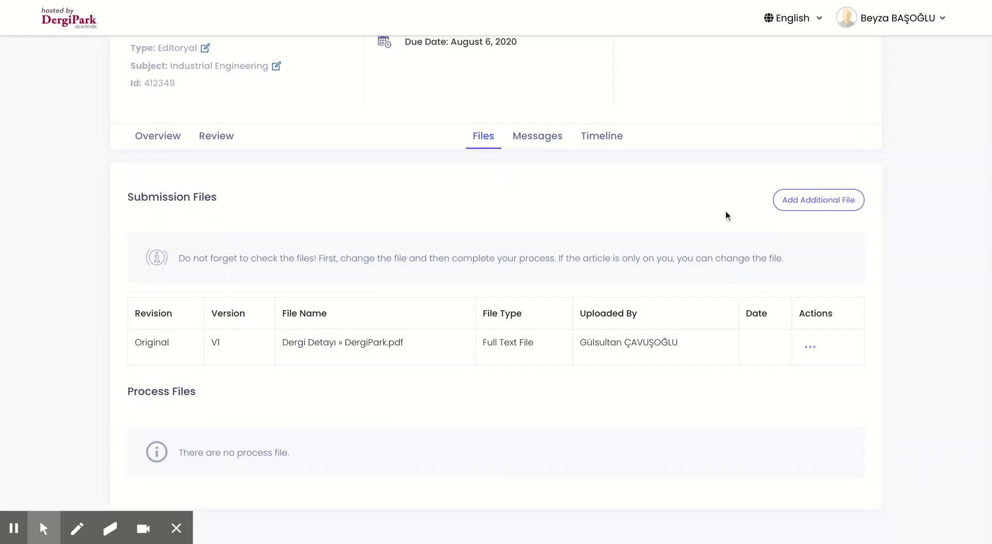
pyautogui.scroll(-1, 724, 197)
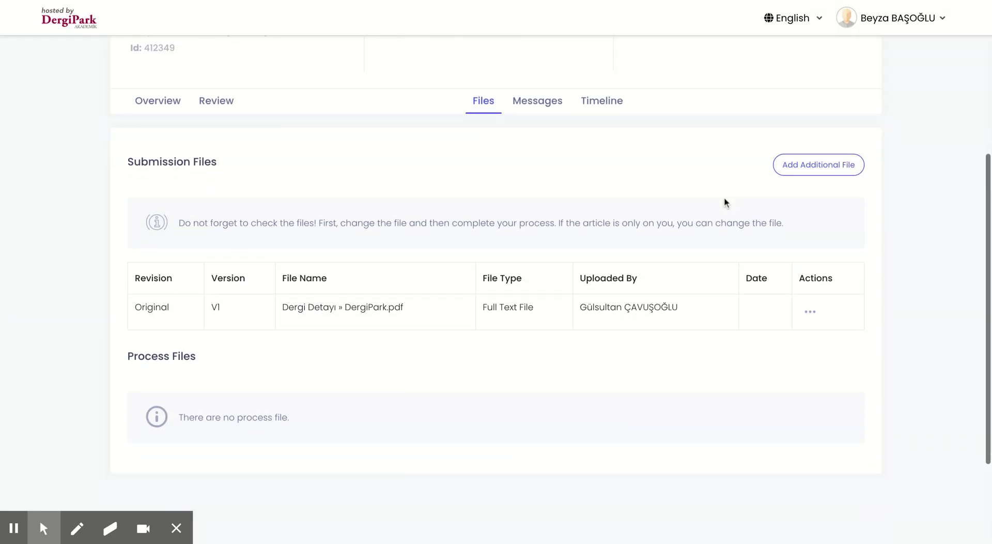
pyautogui.doubleClick(214, 303)
pyautogui.scroll(1, 597, 215)
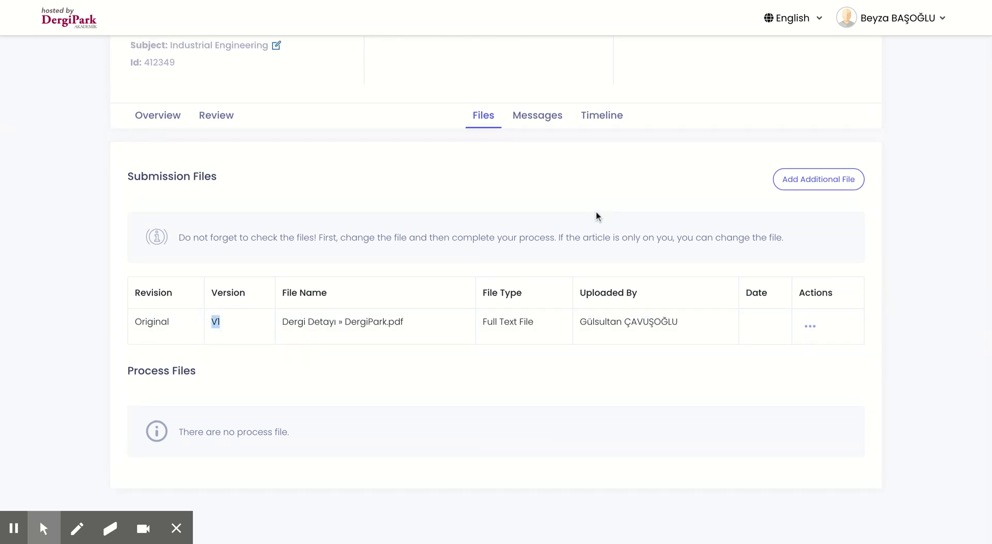
pyautogui.scroll(2, 597, 216)
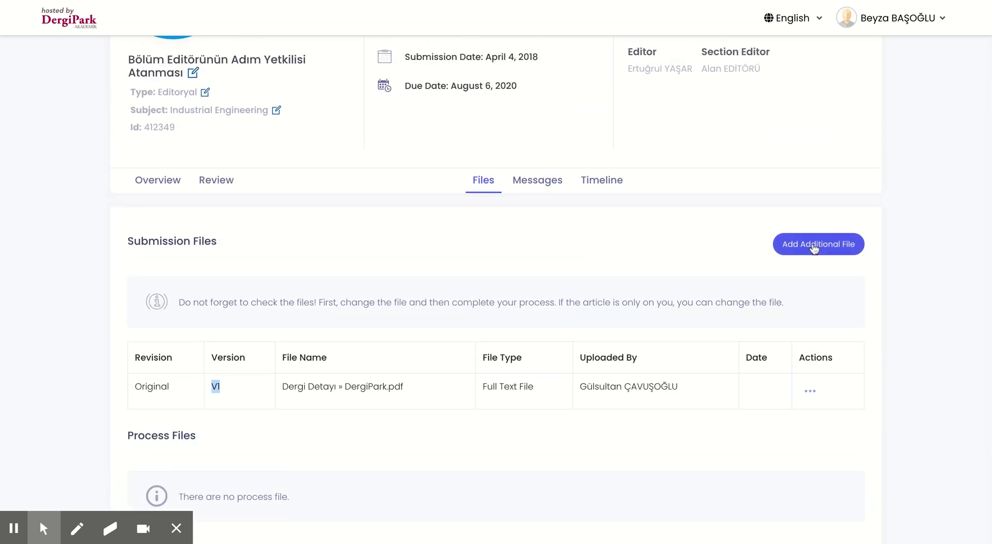
pyautogui.click(224, 183)
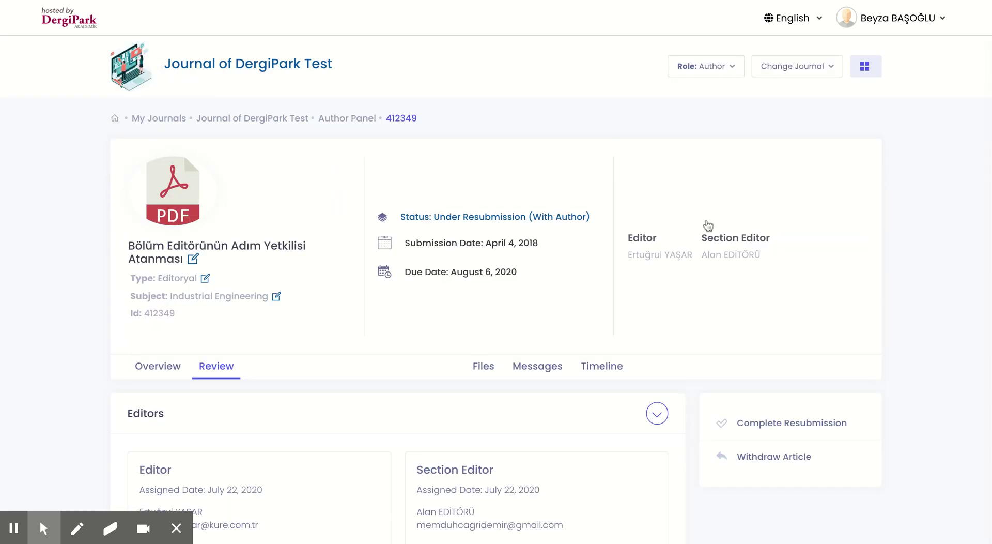
pyautogui.scroll(-4, 728, 218)
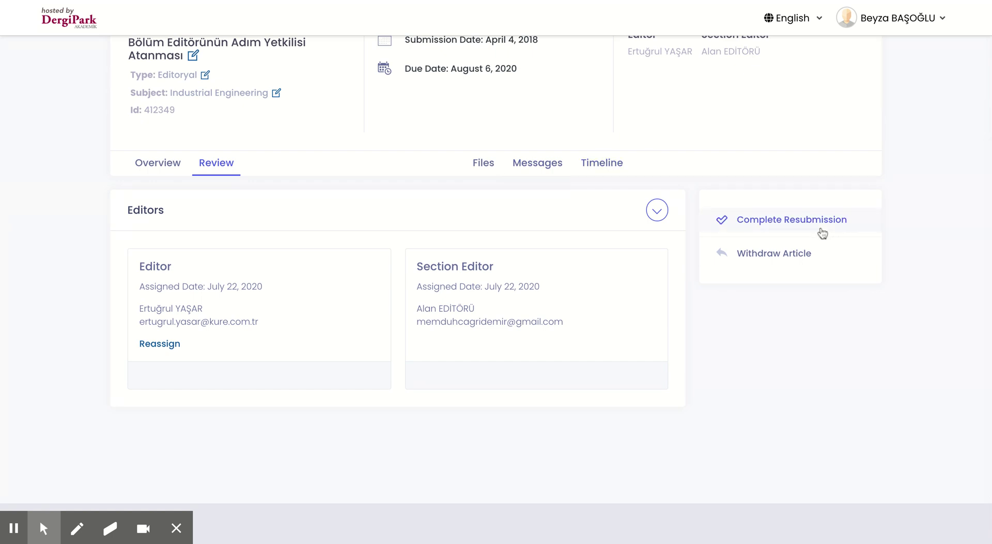
pyautogui.scroll(2, 822, 232)
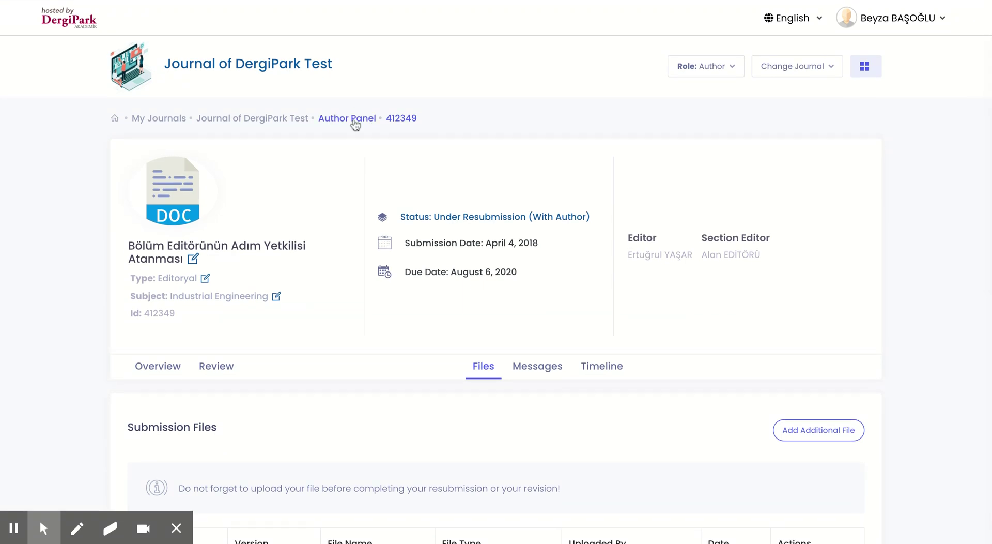
pyautogui.click(355, 120)
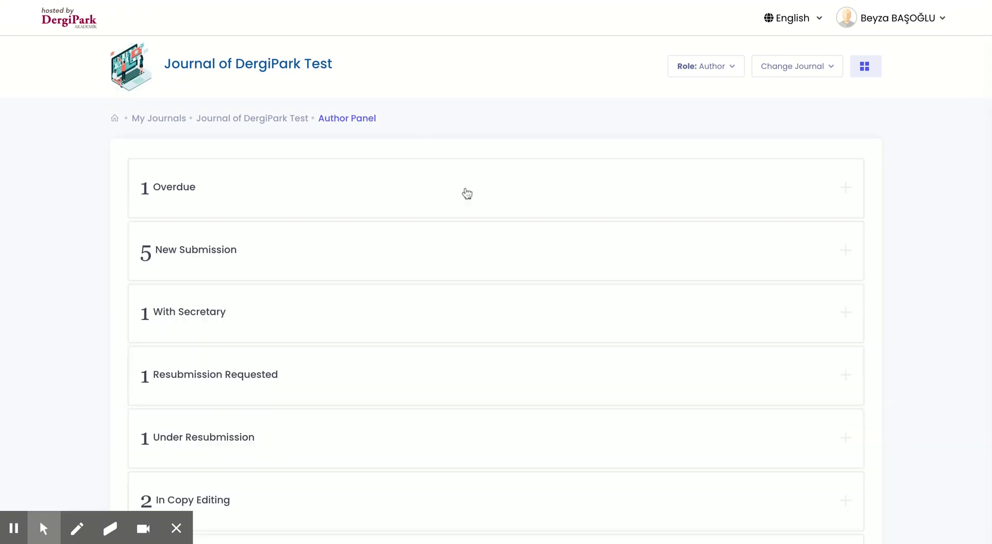
pyautogui.scroll(-4, 467, 193)
pyautogui.scroll(-3, 466, 193)
pyautogui.scroll(-1, 467, 193)
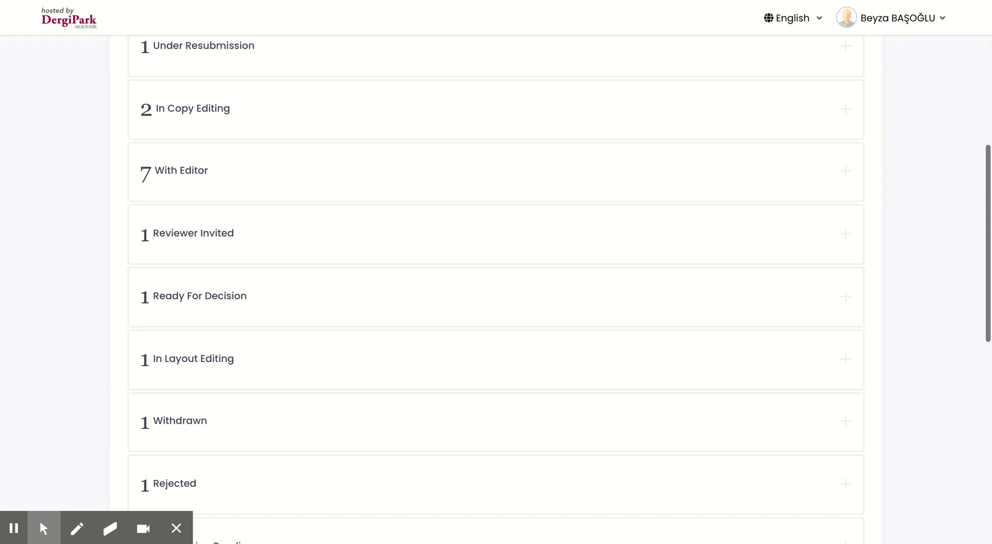
pyautogui.scroll(-1, 467, 193)
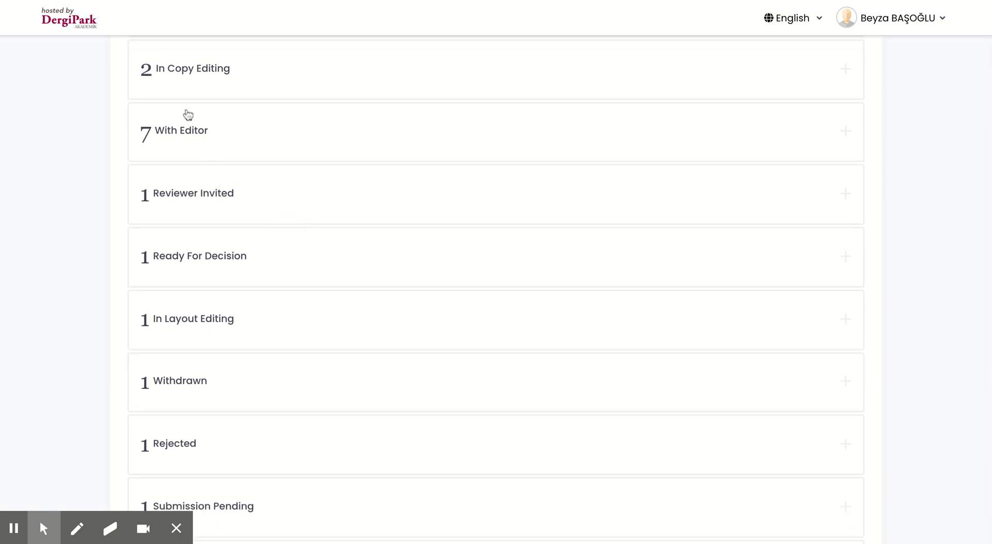
pyautogui.scroll(2, 317, 135)
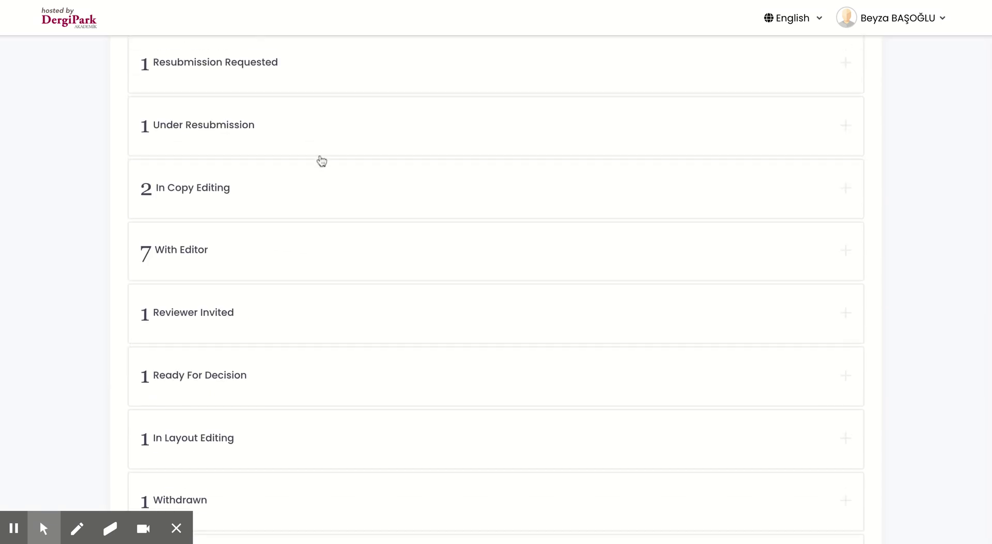
pyautogui.scroll(1, 362, 218)
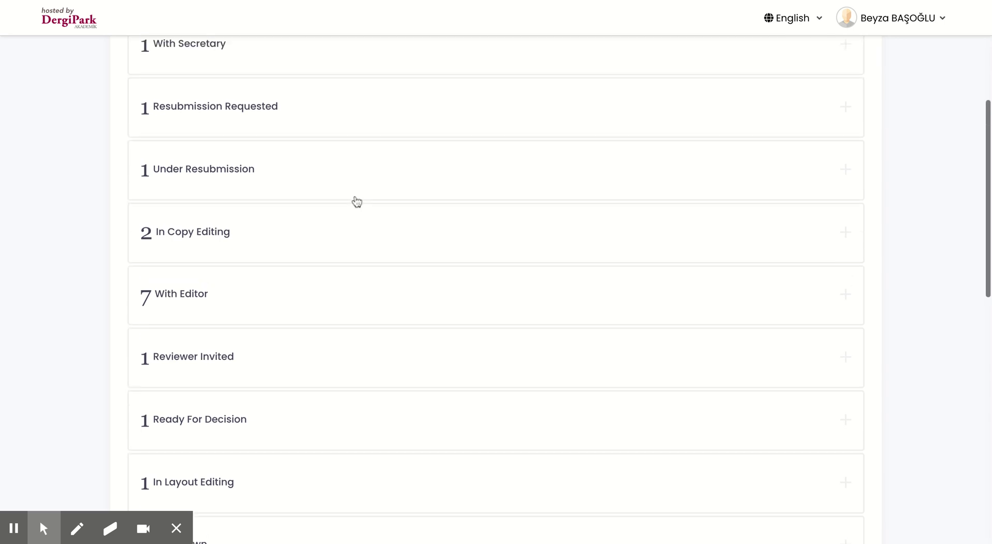
pyautogui.scroll(1, 441, 157)
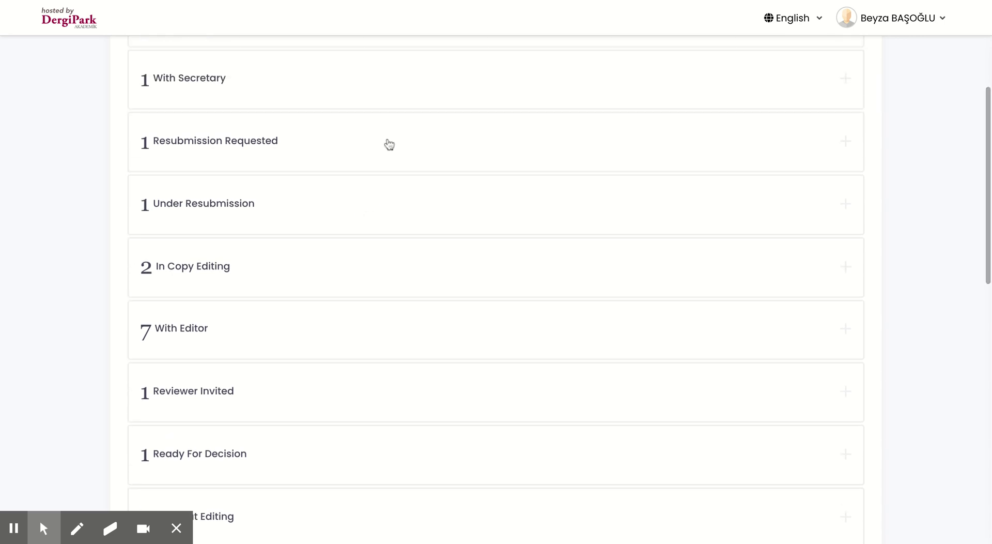
pyautogui.scroll(2, 386, 145)
pyautogui.scroll(-4, 385, 144)
pyautogui.scroll(-2, 389, 144)
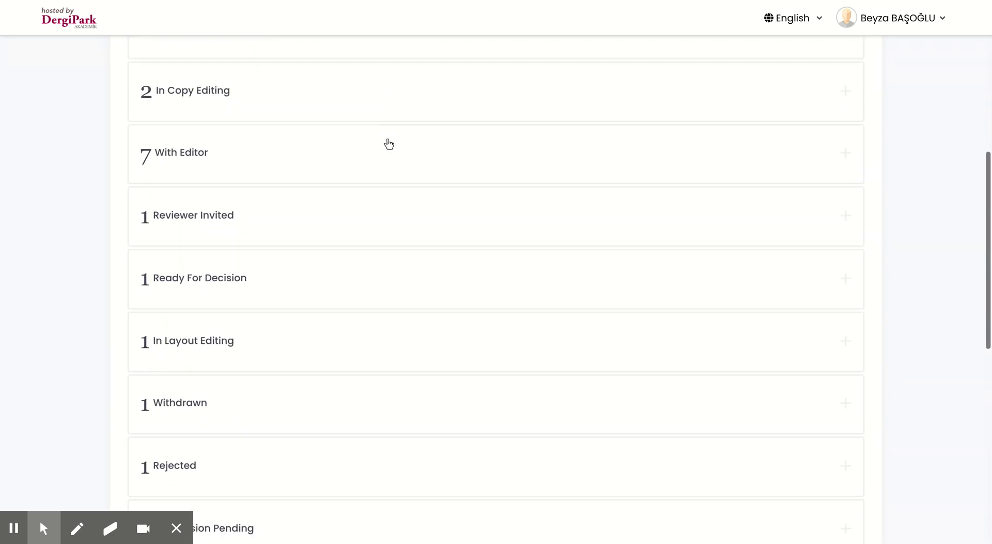
pyautogui.scroll(2, 389, 144)
pyautogui.scroll(-1, 389, 144)
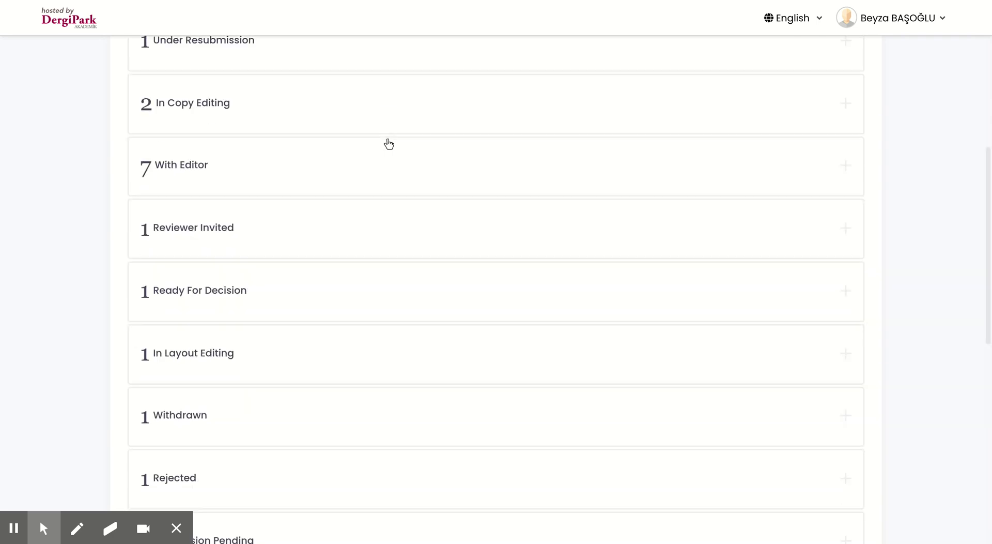
pyautogui.scroll(2, 389, 144)
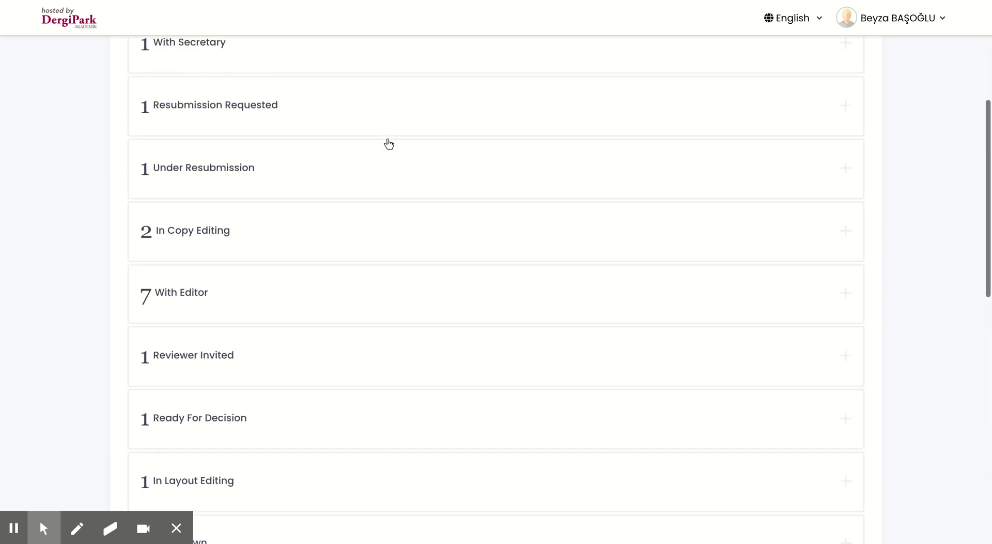
pyautogui.scroll(1, 388, 134)
pyautogui.scroll(1, 387, 107)
# Expand Overdue, open submission 412347's details, and show its files
pyautogui.click(378, 79)
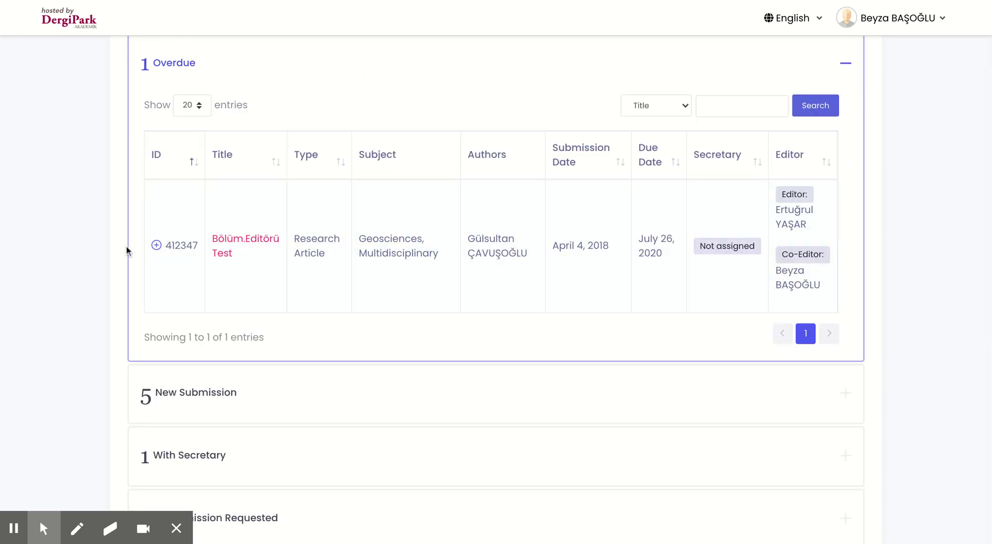
pyautogui.click(155, 246)
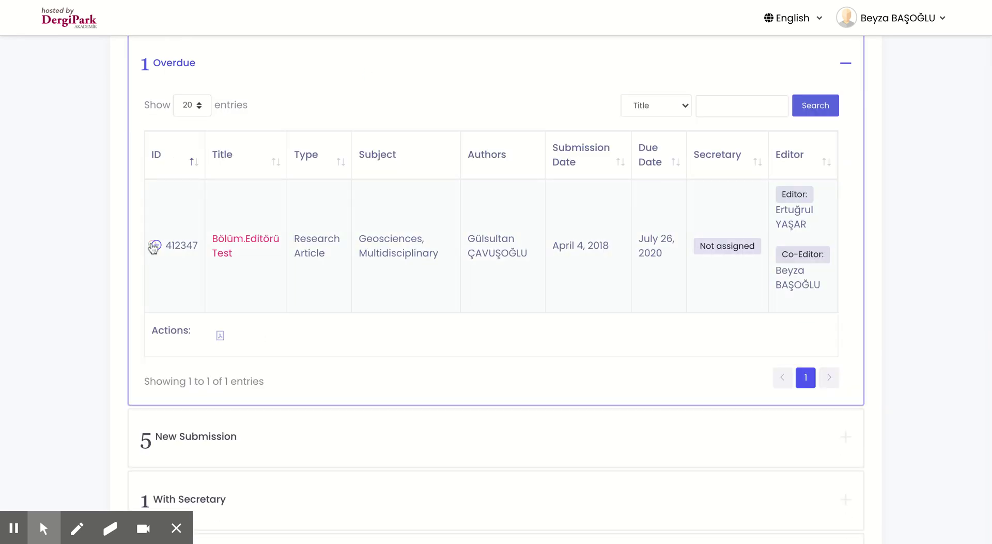
pyautogui.click(220, 337)
pyautogui.scroll(-2, 632, 262)
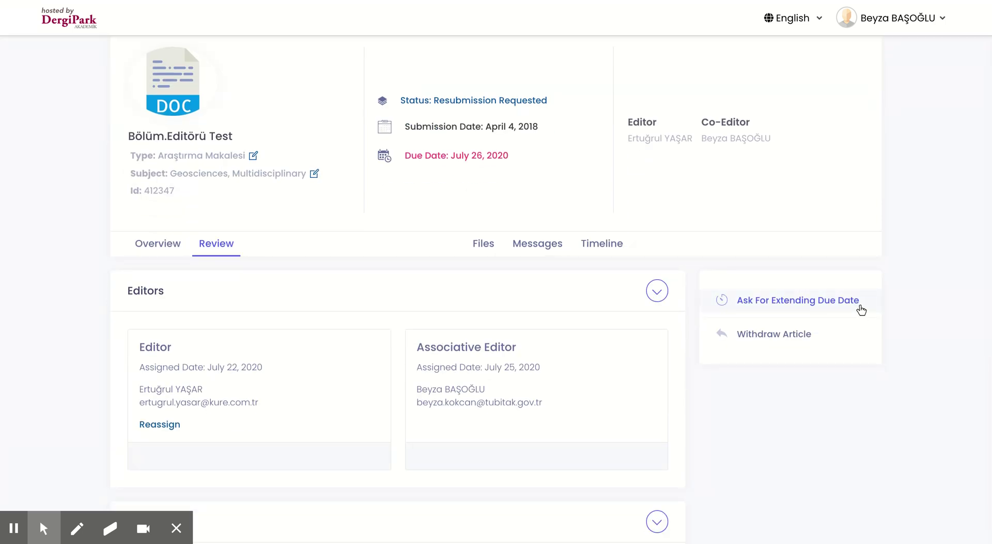
pyautogui.scroll(2, 870, 211)
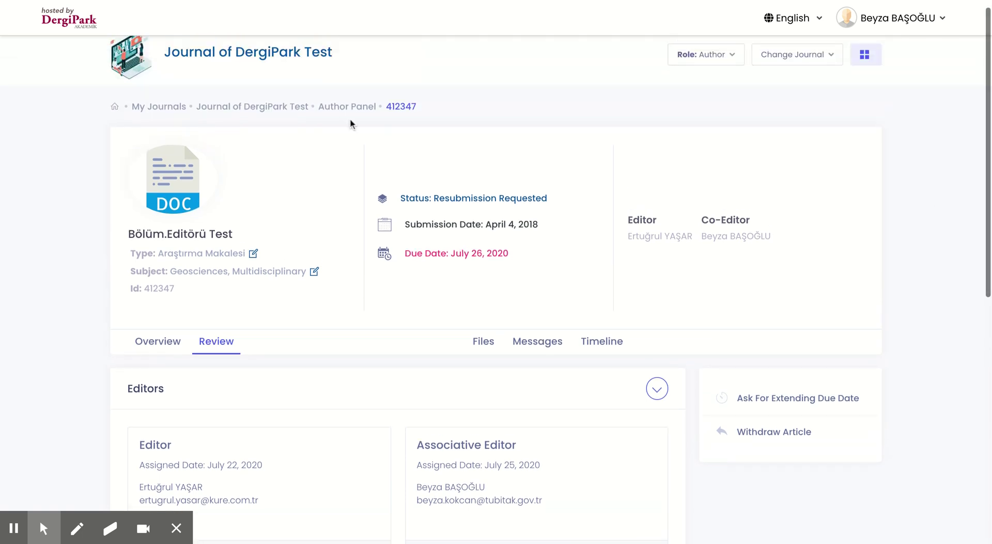
pyautogui.scroll(-1, 529, 237)
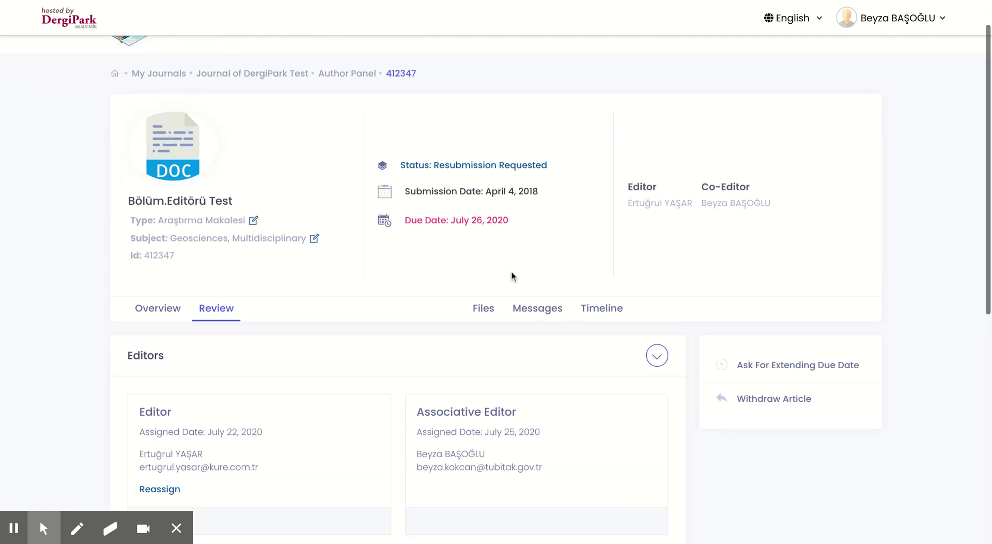
pyautogui.click(477, 307)
# Scroll through 412347's files and highlight the Submission Files heading
pyautogui.scroll(-1, 714, 217)
pyautogui.scroll(-3, 715, 219)
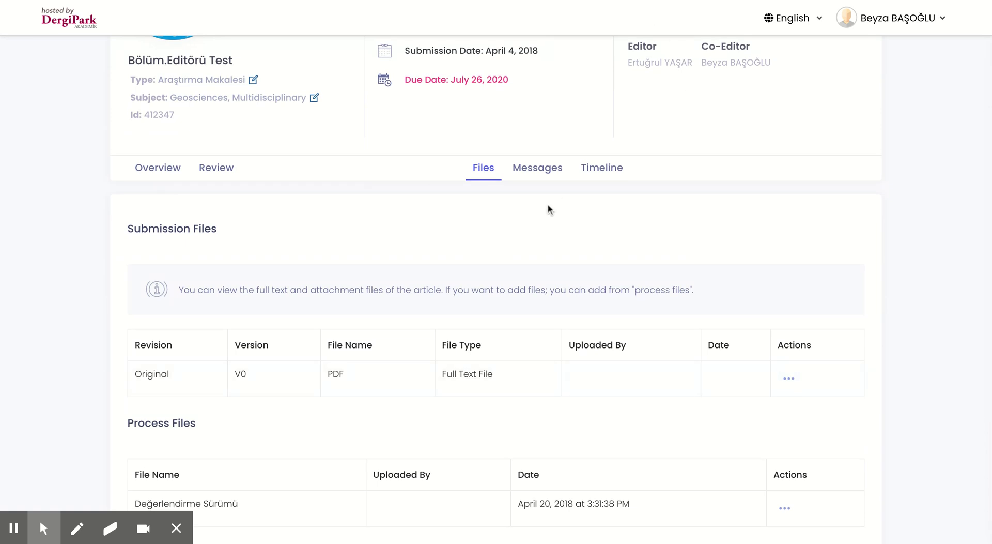
pyautogui.scroll(-3, 549, 207)
pyautogui.moveTo(182, 324); pyautogui.dragTo(127, 325)
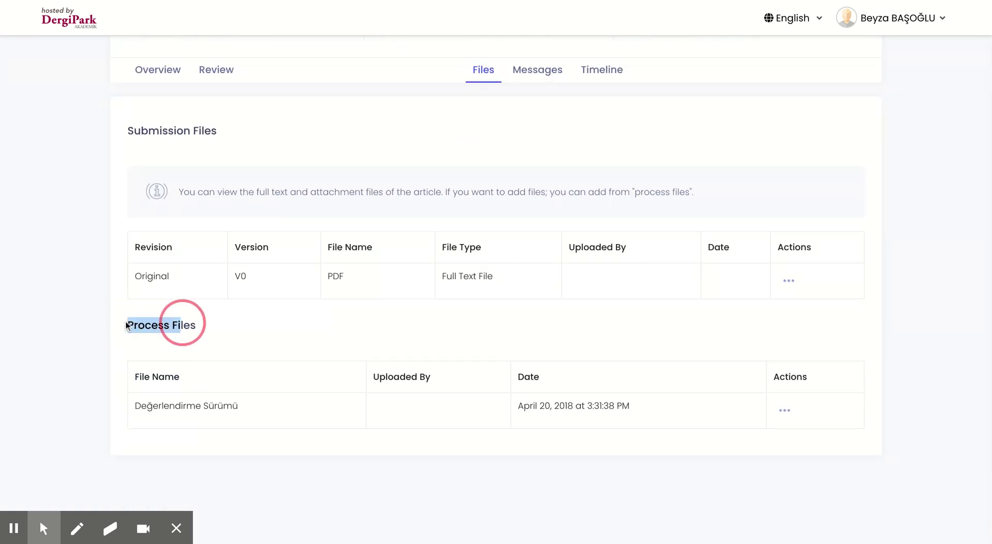
pyautogui.click(126, 325)
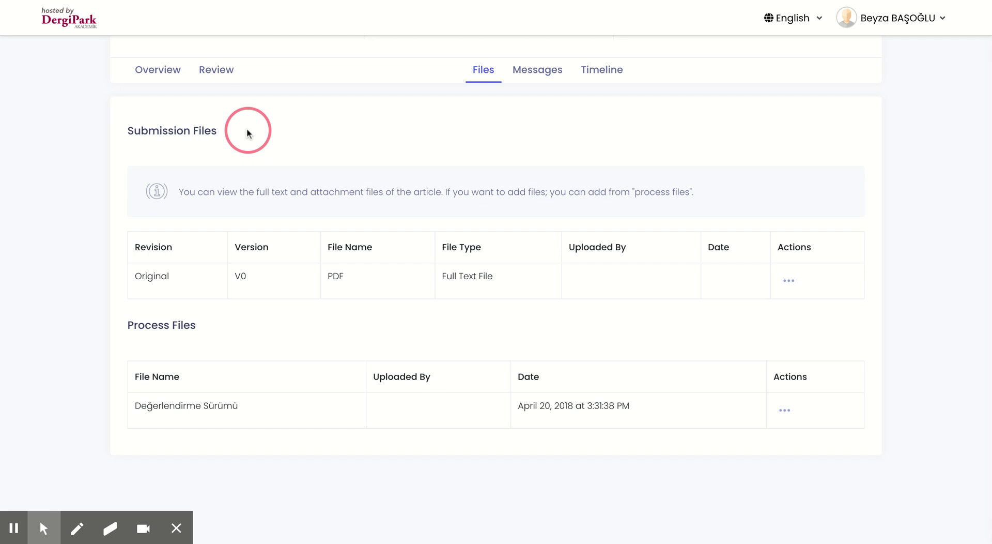
pyautogui.moveTo(247, 132); pyautogui.dragTo(124, 132)
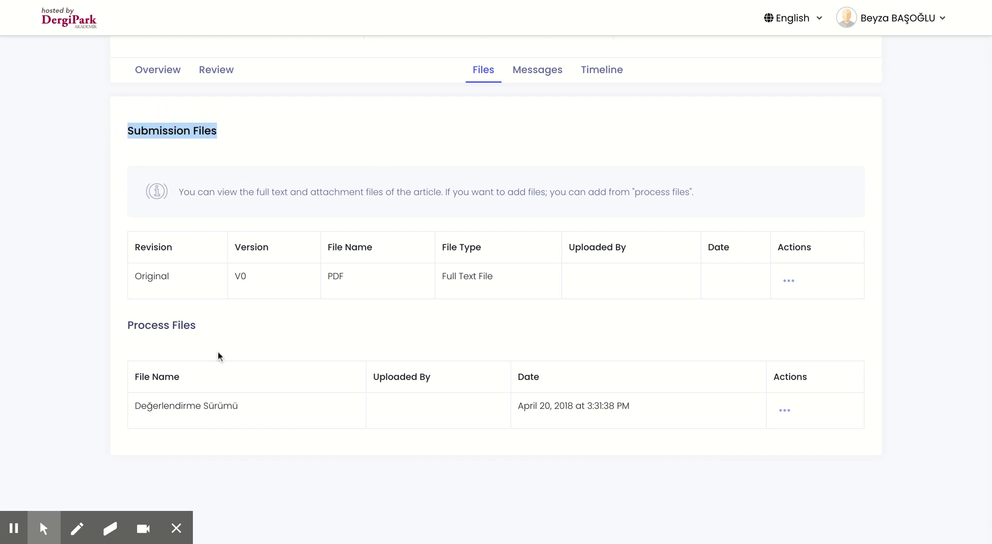
# Open and close the action menus for the original PDF and Değerlendirme Sürümü files
pyautogui.click(789, 281)
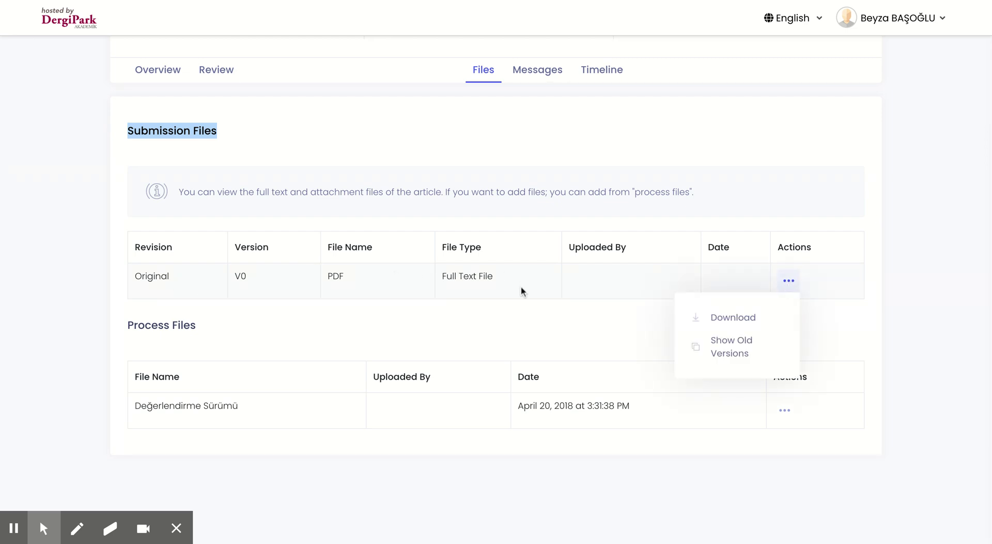
pyautogui.click(302, 310)
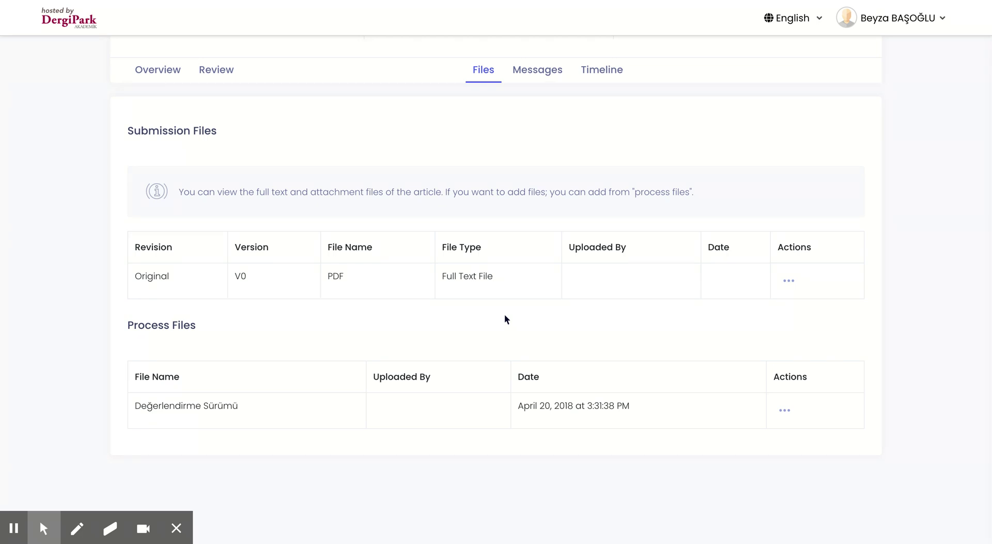
pyautogui.scroll(-2, 650, 333)
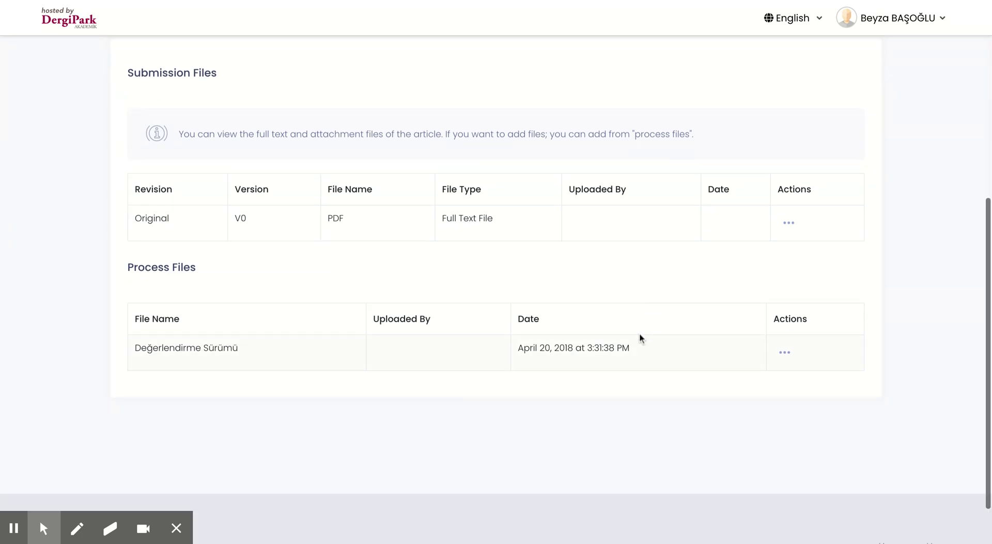
pyautogui.click(787, 352)
pyautogui.click(793, 353)
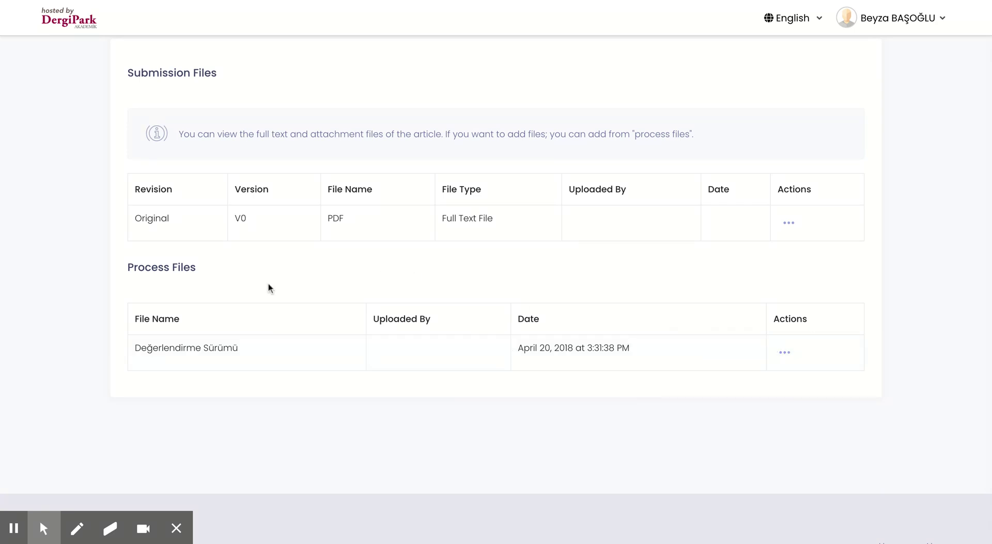
pyautogui.scroll(6, 833, 101)
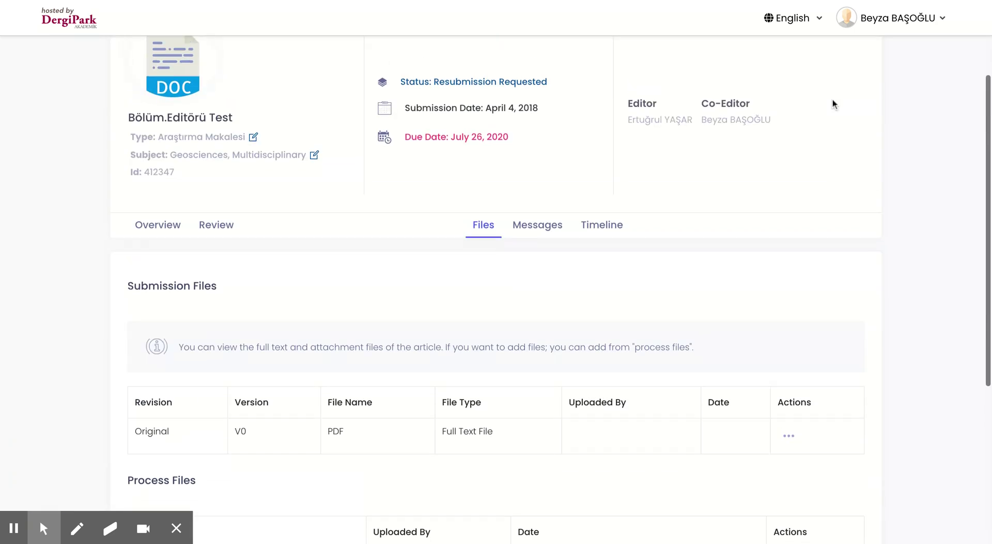